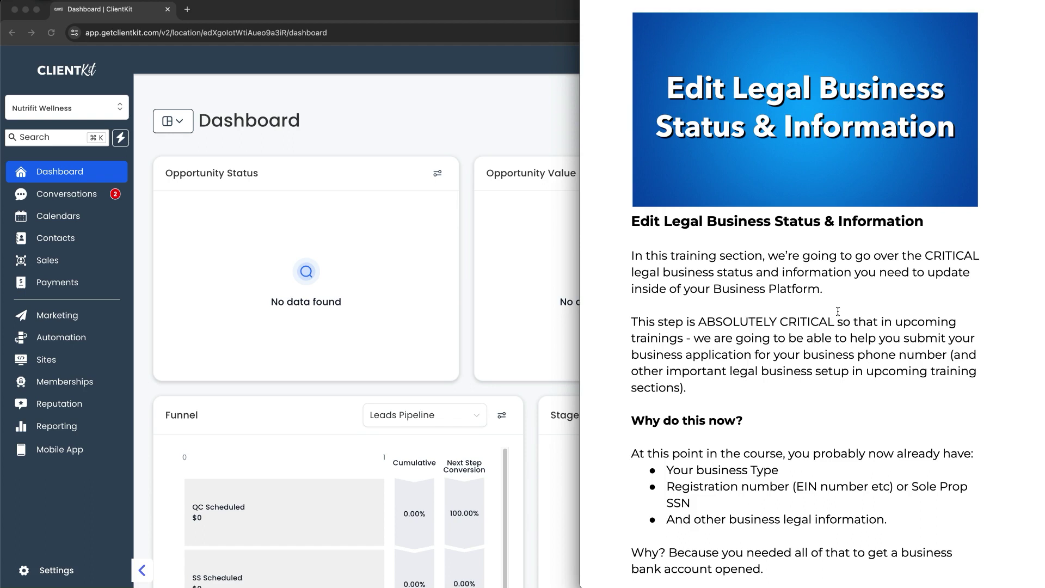
# - Read the guide document's introduction on editing legal business status and information, through to its step-by-step section
pyautogui.scroll(-5, 838, 310)
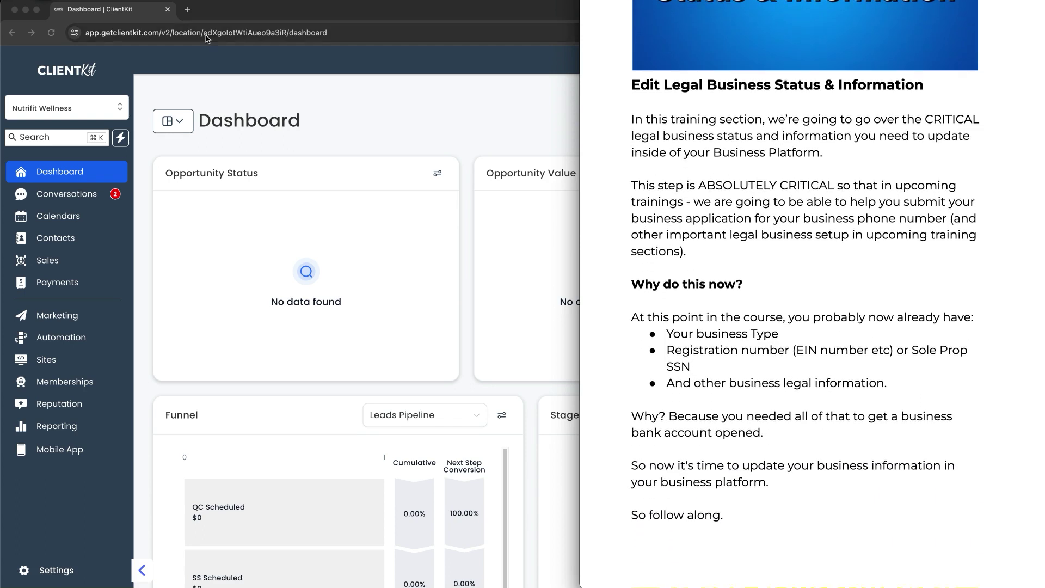
pyautogui.moveTo(743, 195); pyautogui.dragTo(809, 194)
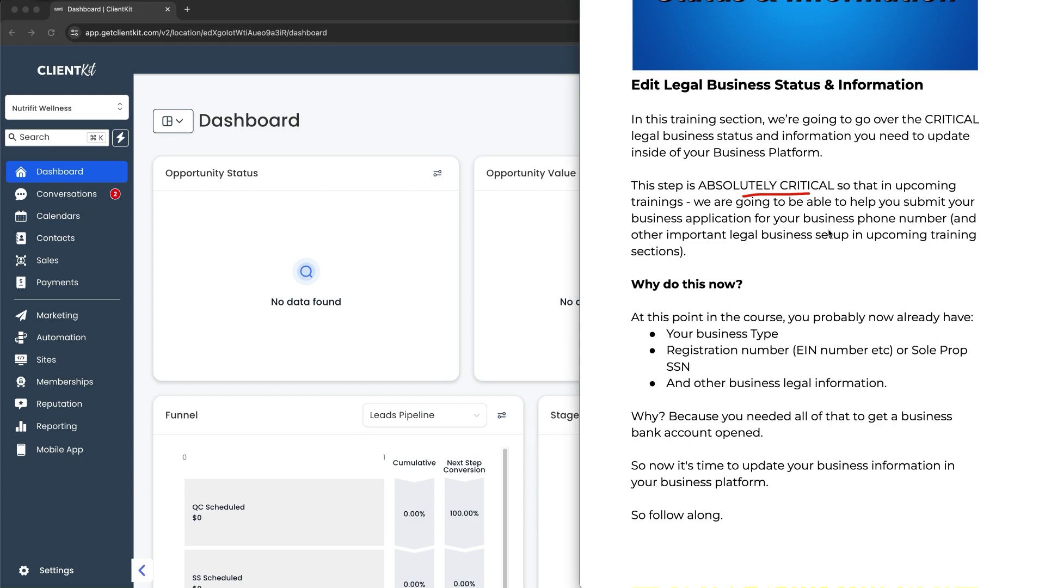
pyautogui.moveTo(645, 297)
pyautogui.mouseDown()
pyautogui.moveTo(716, 293)
pyautogui.moveTo(697, 297)
pyautogui.mouseUp()
pyautogui.moveTo(786, 334); pyautogui.dragTo(819, 305)
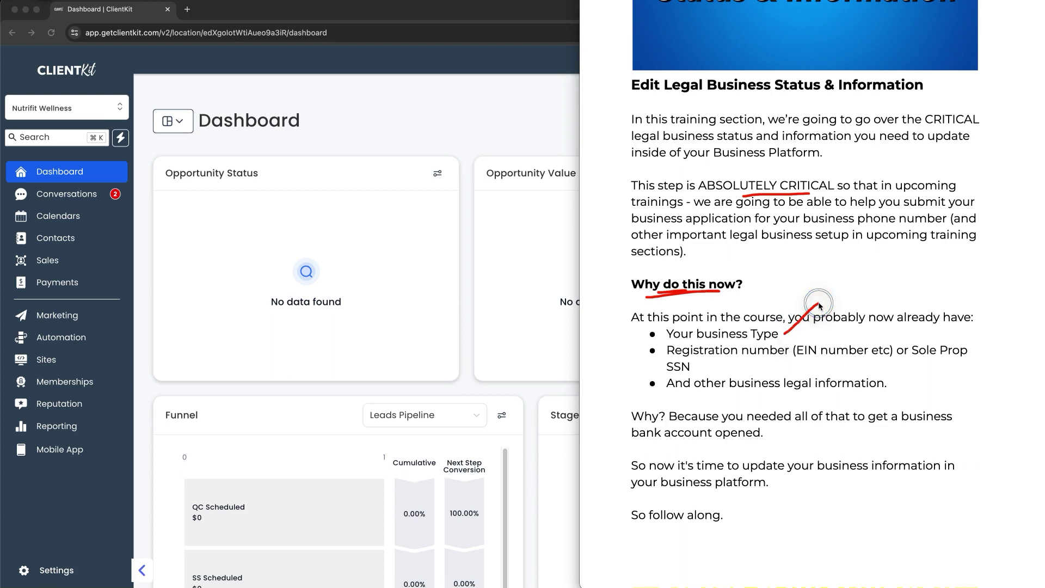
pyautogui.moveTo(798, 360); pyautogui.dragTo(861, 361)
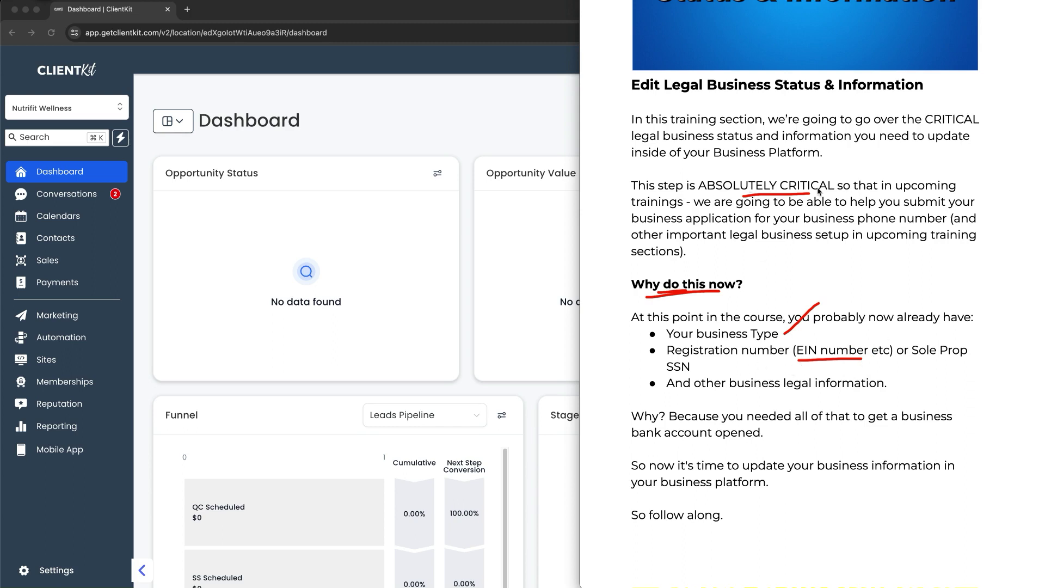
pyautogui.moveTo(641, 331); pyautogui.dragTo(761, 391)
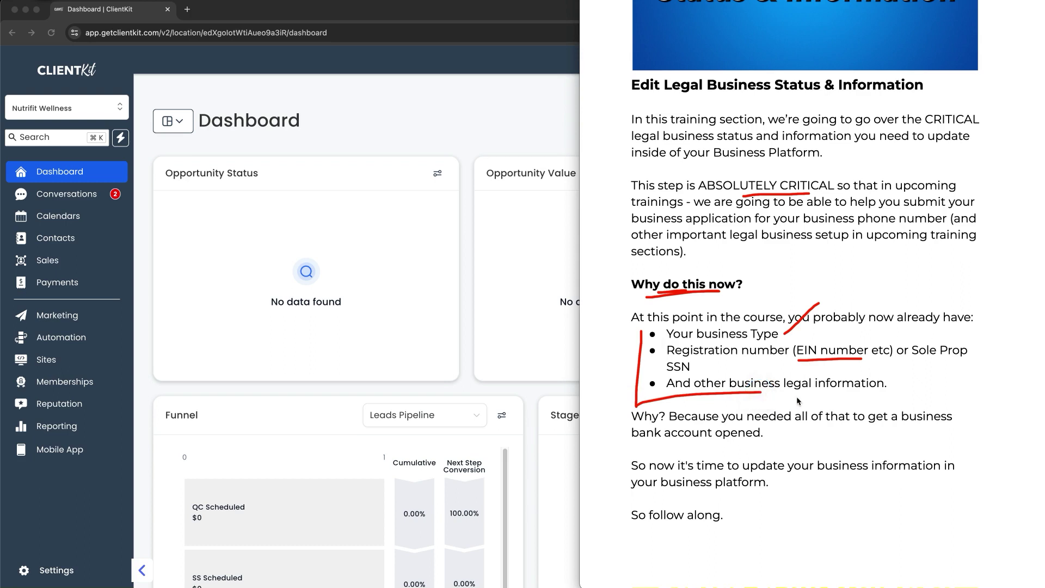
pyautogui.moveTo(639, 443); pyautogui.dragTo(753, 445)
pyautogui.press('Escape')
pyautogui.scroll(-13, 835, 298)
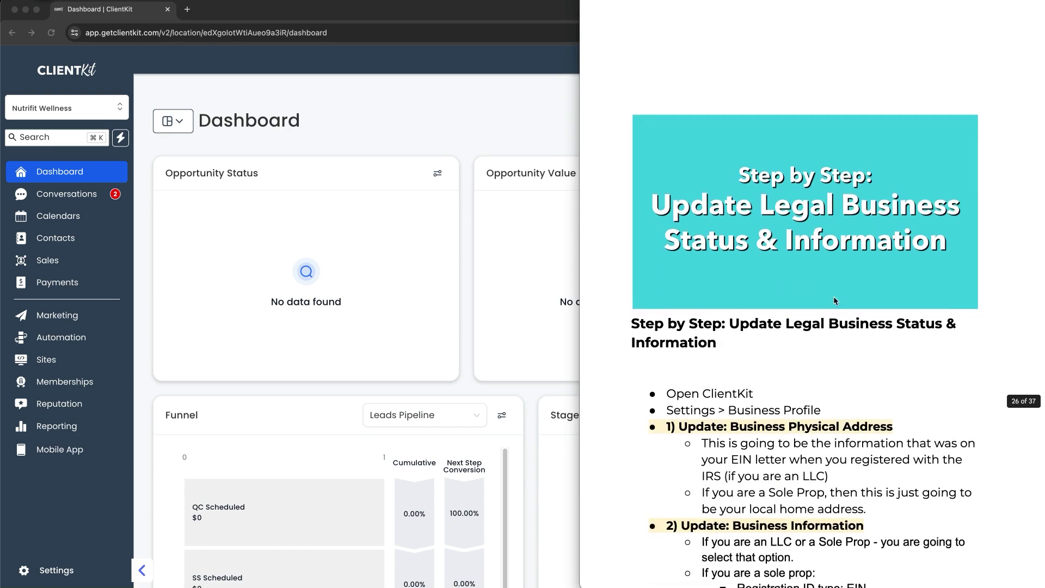
pyautogui.scroll(-2, 834, 296)
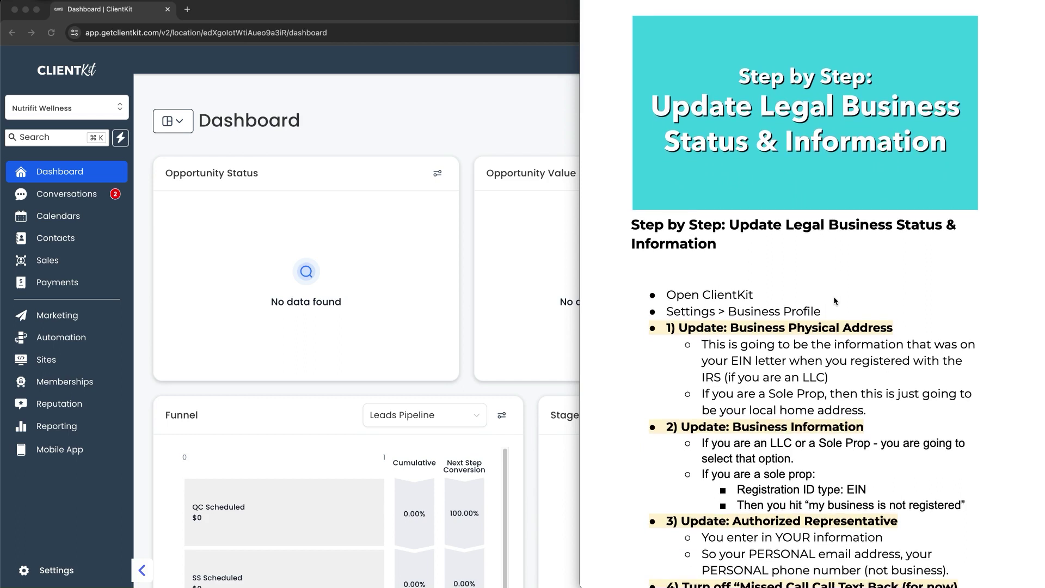
# - Switch to ClientKit and open the Business Profile settings of the Nutrifit Wellness account
pyautogui.click(402, 147)
pyautogui.moveTo(80, 486); pyautogui.dragTo(61, 544)
pyautogui.moveTo(54, 523)
pyautogui.mouseDown()
pyautogui.moveTo(56, 532)
pyautogui.moveTo(86, 530)
pyautogui.moveTo(90, 574)
pyautogui.mouseUp()
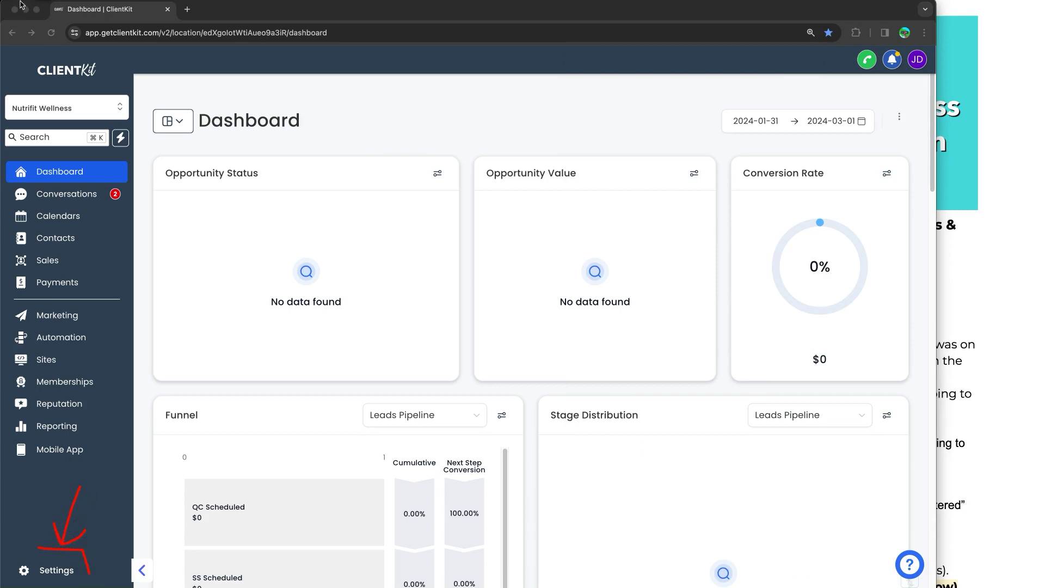
pyautogui.click(63, 571)
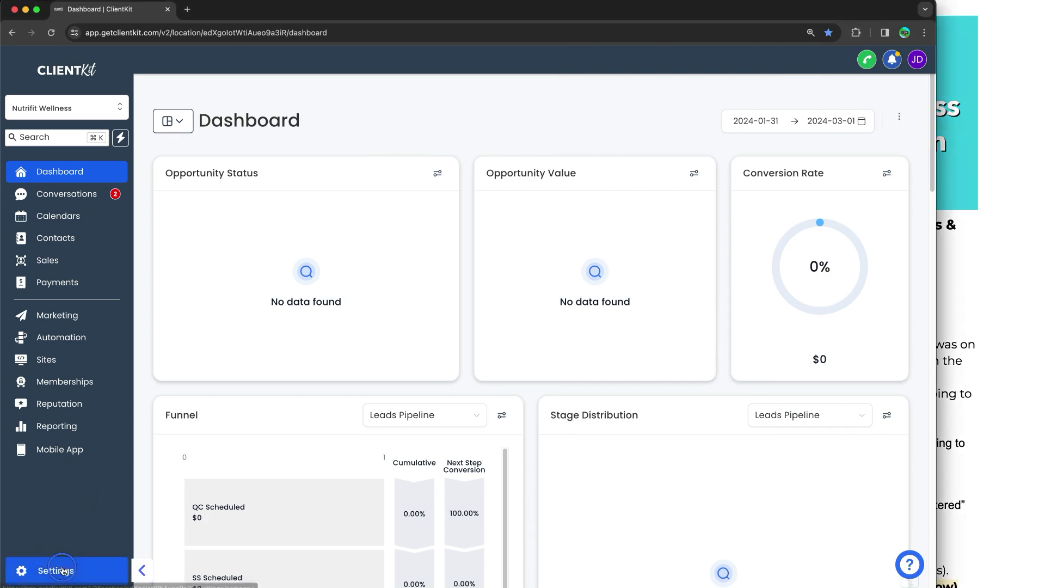
pyautogui.moveTo(70, 206)
pyautogui.mouseDown()
pyautogui.moveTo(4, 222)
pyautogui.moveTo(113, 211)
pyautogui.moveTo(46, 206)
pyautogui.mouseUp()
pyautogui.moveTo(111, 151); pyautogui.dragTo(87, 193)
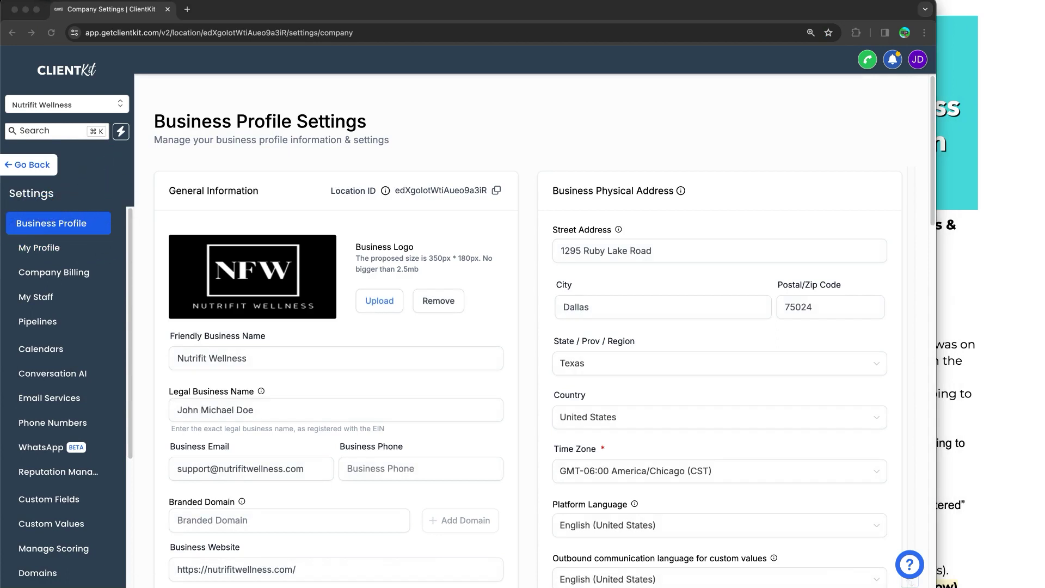
# - Switch to the guide document and review the four Business Profile updates it lists
pyautogui.click(983, 227)
pyautogui.scroll(-3, 840, 233)
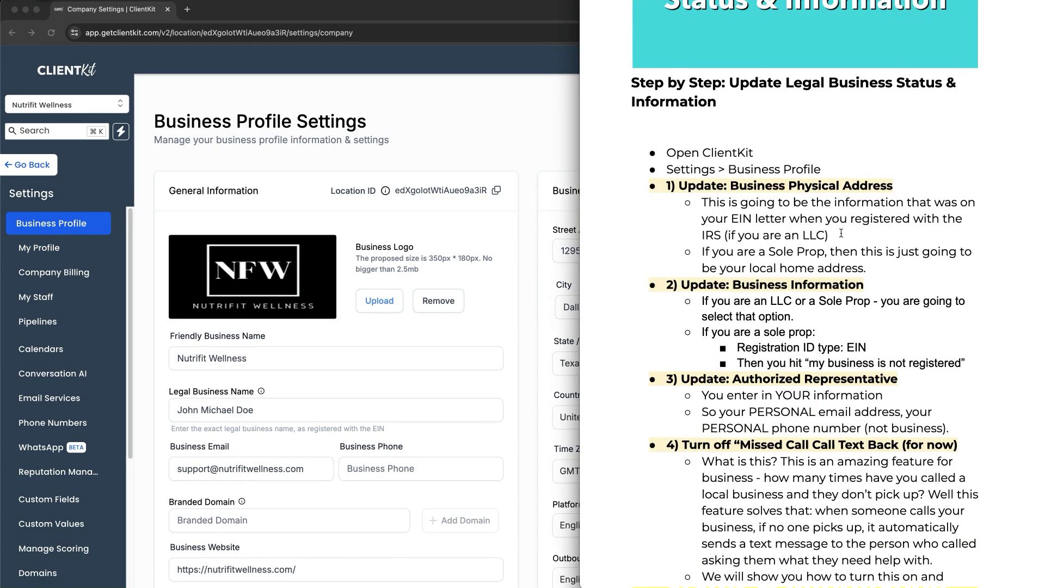
pyautogui.scroll(-2, 841, 233)
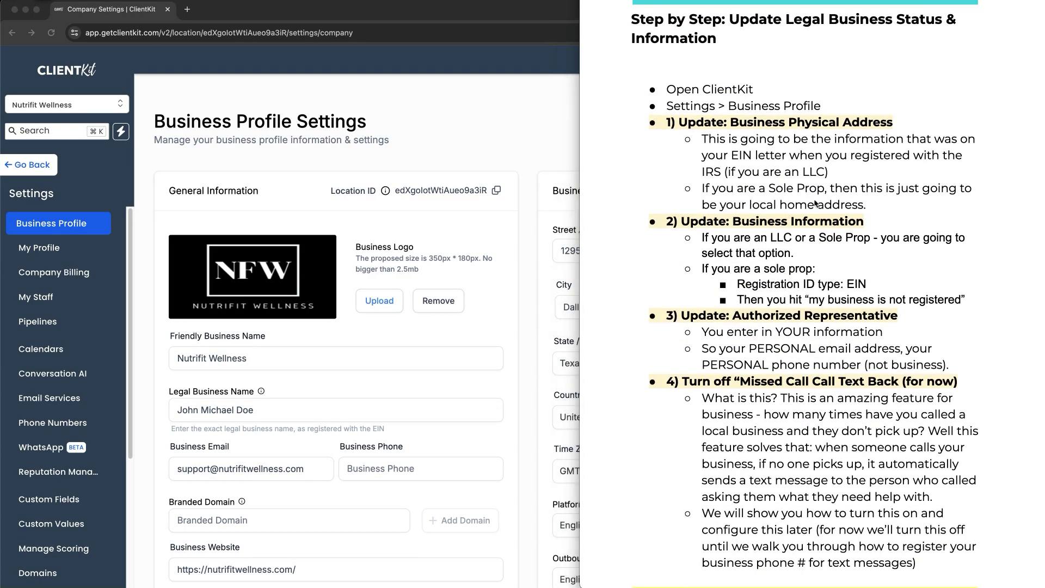
pyautogui.moveTo(749, 132); pyautogui.dragTo(880, 132)
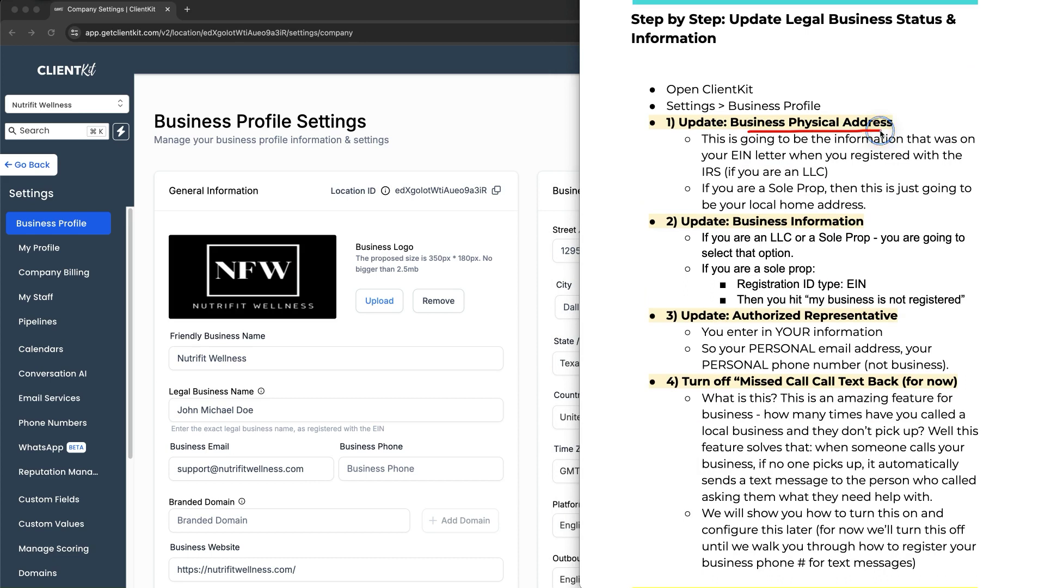
pyautogui.moveTo(740, 232); pyautogui.dragTo(867, 235)
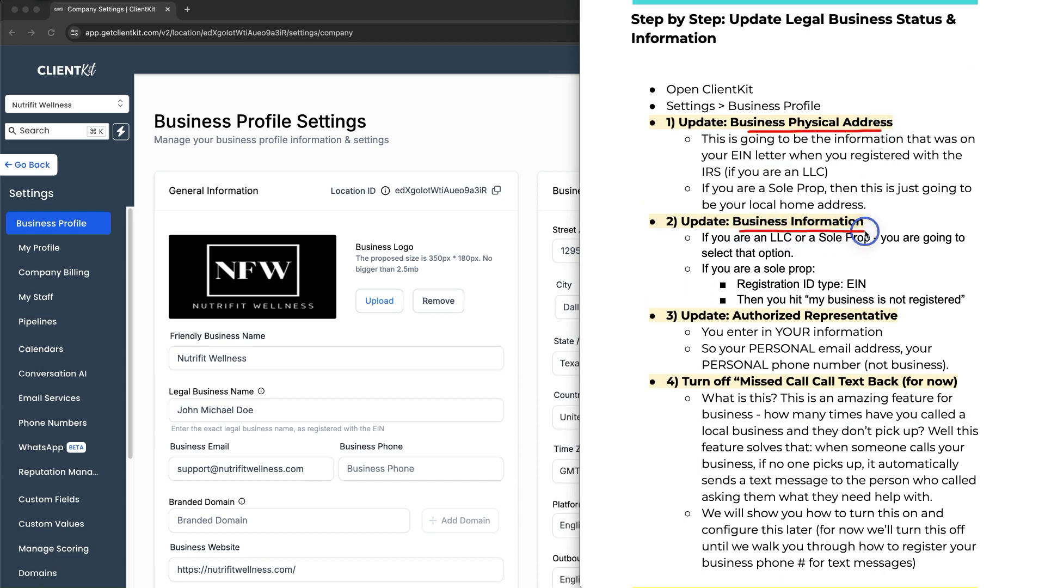
pyautogui.moveTo(736, 328); pyautogui.dragTo(905, 329)
pyautogui.moveTo(749, 393); pyautogui.dragTo(879, 398)
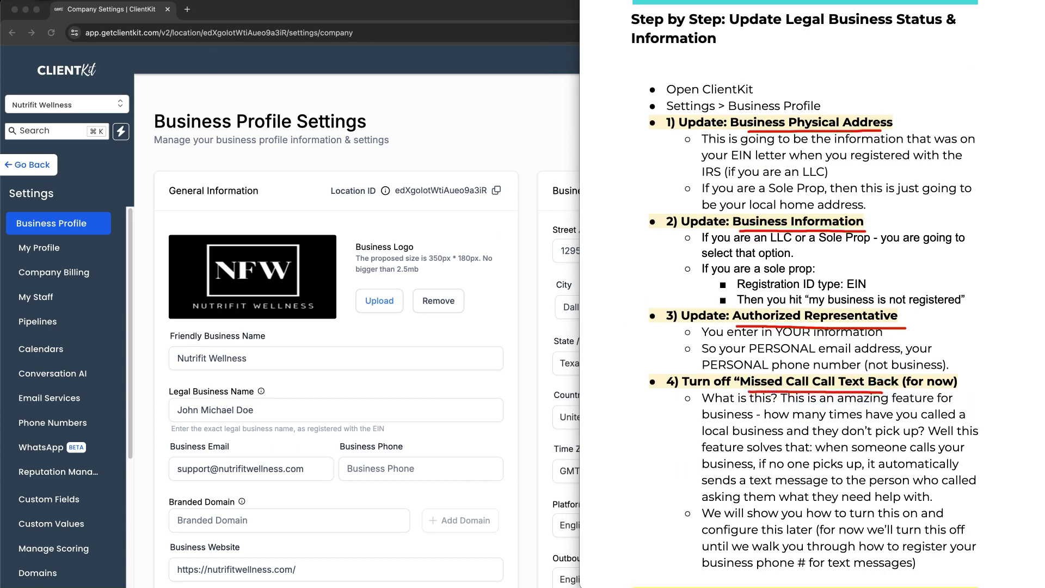
# - Switch to ClientKit and examine the Business Physical Address section, including the help note beside its heading
pyautogui.click(474, 138)
pyautogui.scroll(-4, 478, 136)
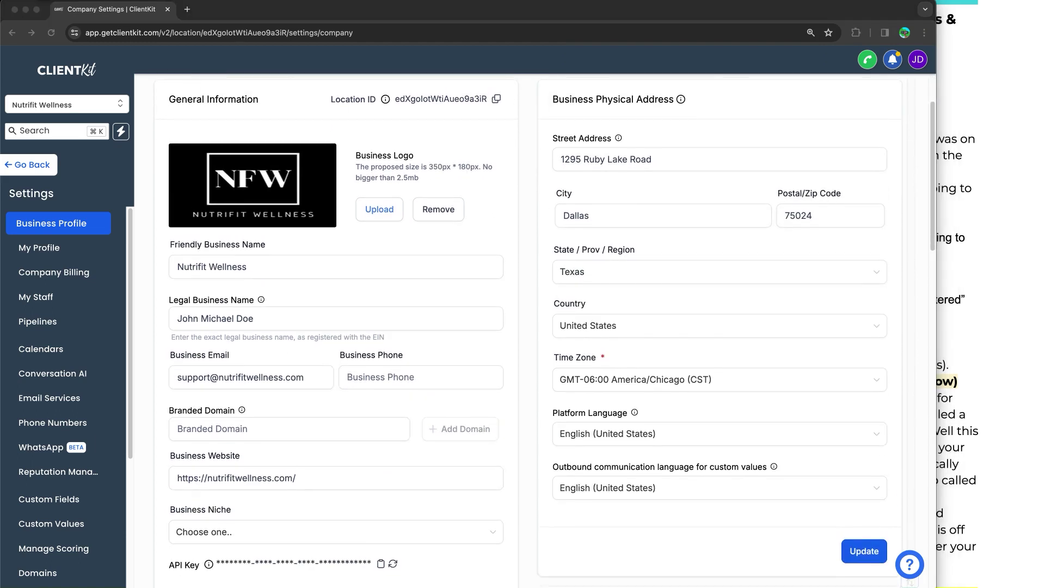
pyautogui.moveTo(578, 80)
pyautogui.mouseDown()
pyautogui.moveTo(849, 89)
pyautogui.moveTo(890, 327)
pyautogui.moveTo(895, 497)
pyautogui.moveTo(521, 518)
pyautogui.moveTo(521, 124)
pyautogui.moveTo(621, 69)
pyautogui.mouseUp()
pyautogui.moveTo(445, 332)
pyautogui.mouseDown()
pyautogui.moveTo(547, 276)
pyautogui.moveTo(527, 326)
pyautogui.mouseUp()
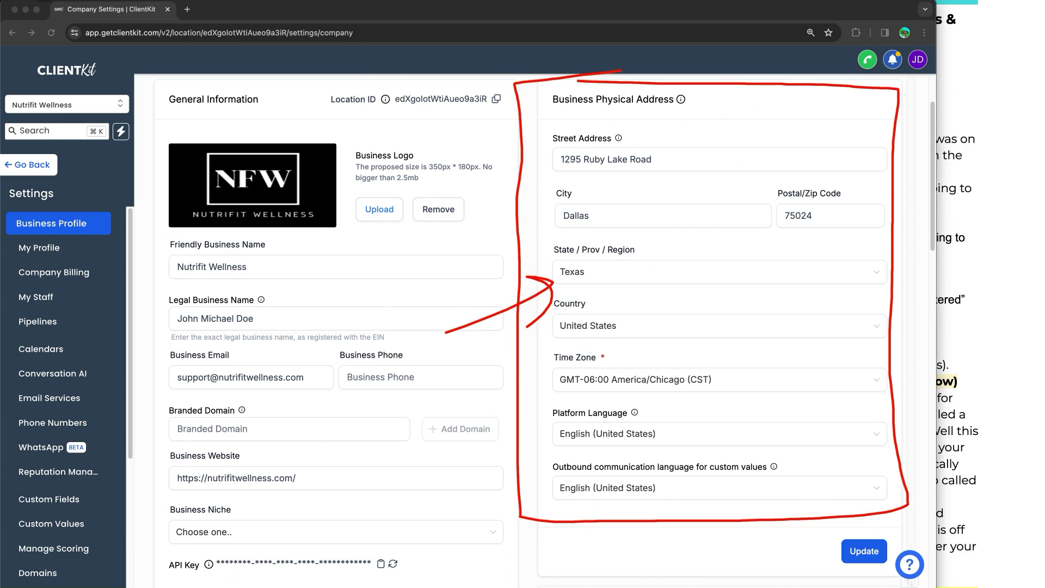
pyautogui.moveTo(682, 101)
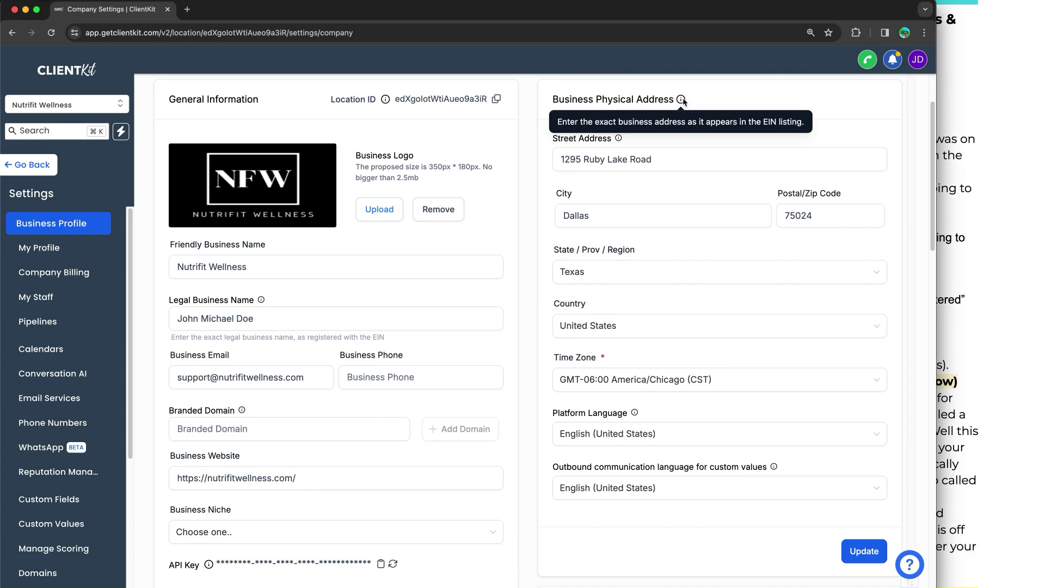
# - Check in the guide document which physical address applies to an LLC and which to a sole proprietor
pyautogui.click(1020, 141)
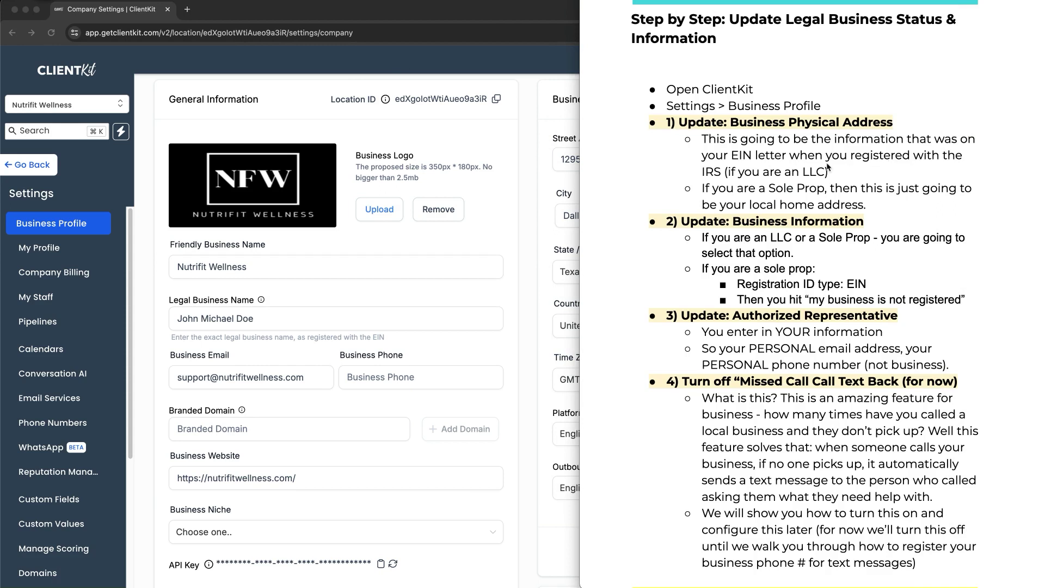
pyautogui.moveTo(732, 162); pyautogui.dragTo(869, 169)
pyautogui.moveTo(770, 193); pyautogui.dragTo(848, 192)
pyautogui.moveTo(762, 209); pyautogui.dragTo(876, 209)
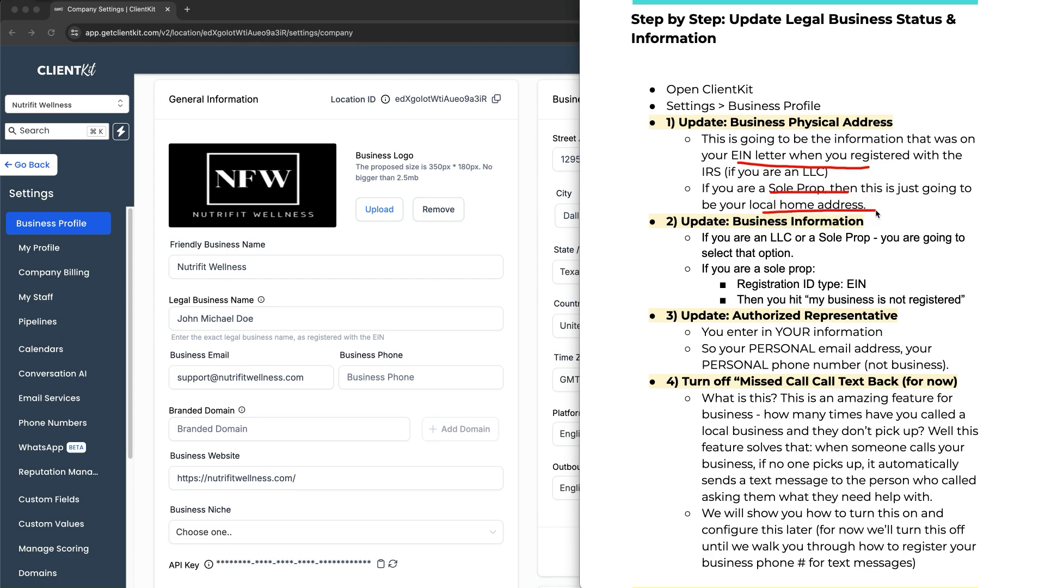
pyautogui.moveTo(653, 182); pyautogui.dragTo(697, 156)
pyautogui.press('Escape')
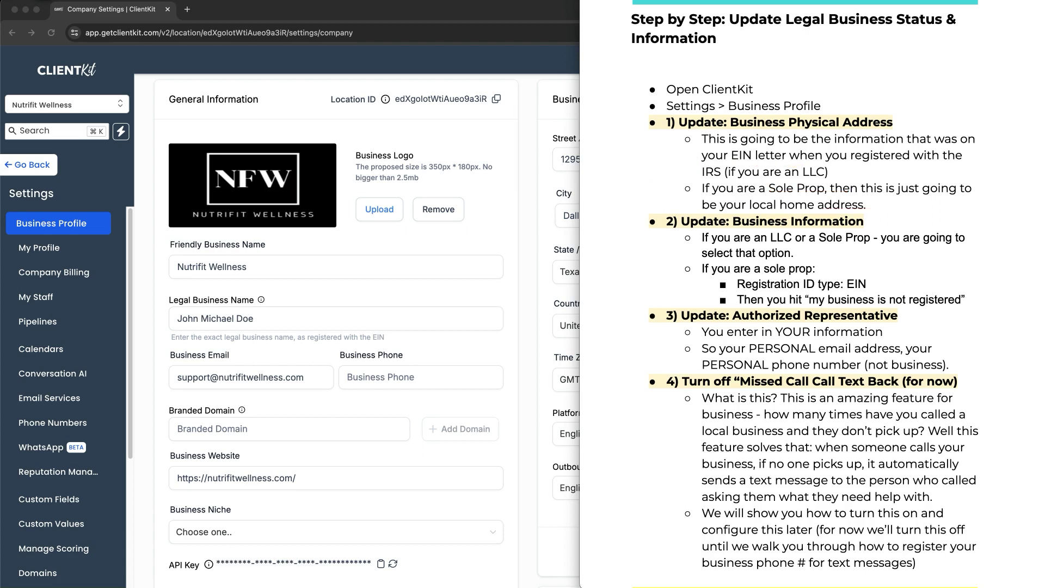
# - Consult the guide's Business Information instructions and find the Business Information section in ClientKit's Business Profile settings
pyautogui.click(528, 243)
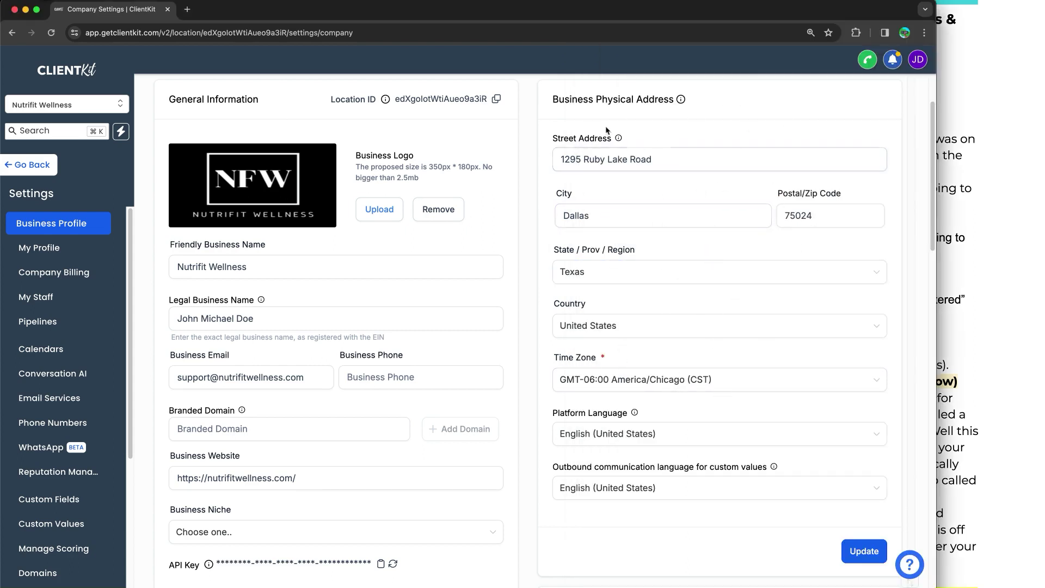
pyautogui.click(953, 207)
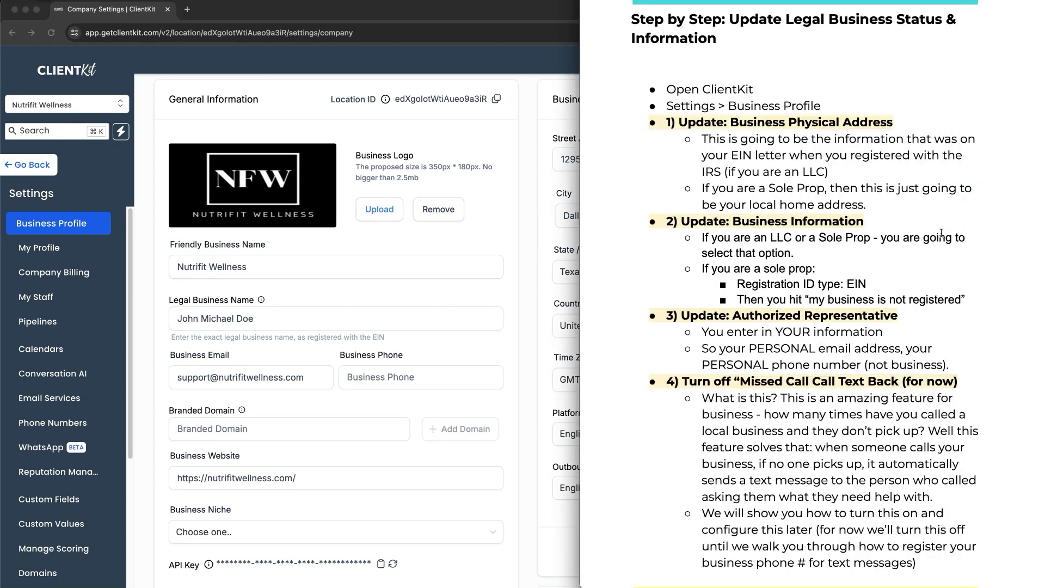
pyautogui.scroll(-1, 941, 232)
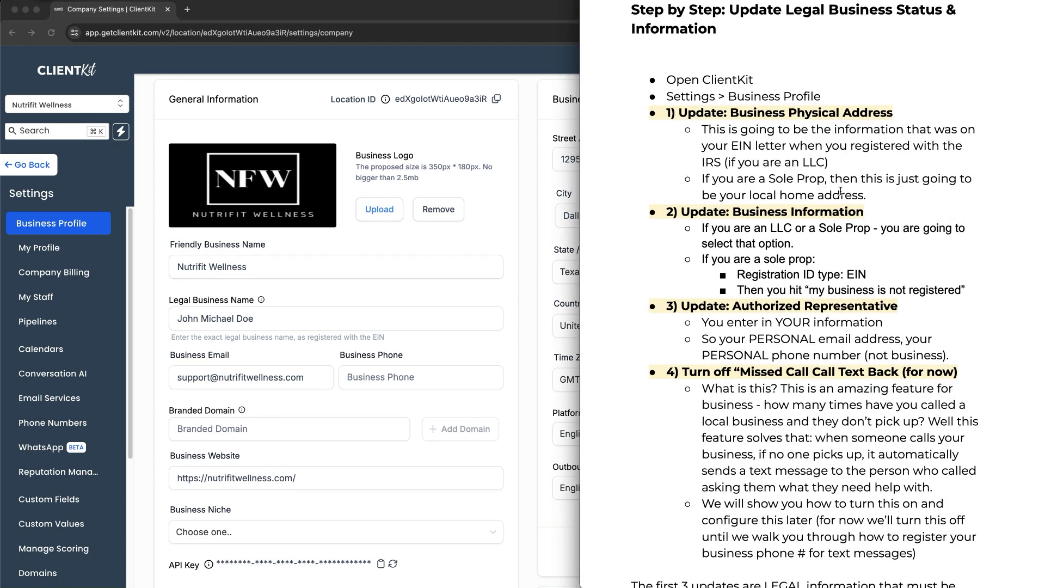
pyautogui.click(566, 274)
pyautogui.scroll(-4, 515, 257)
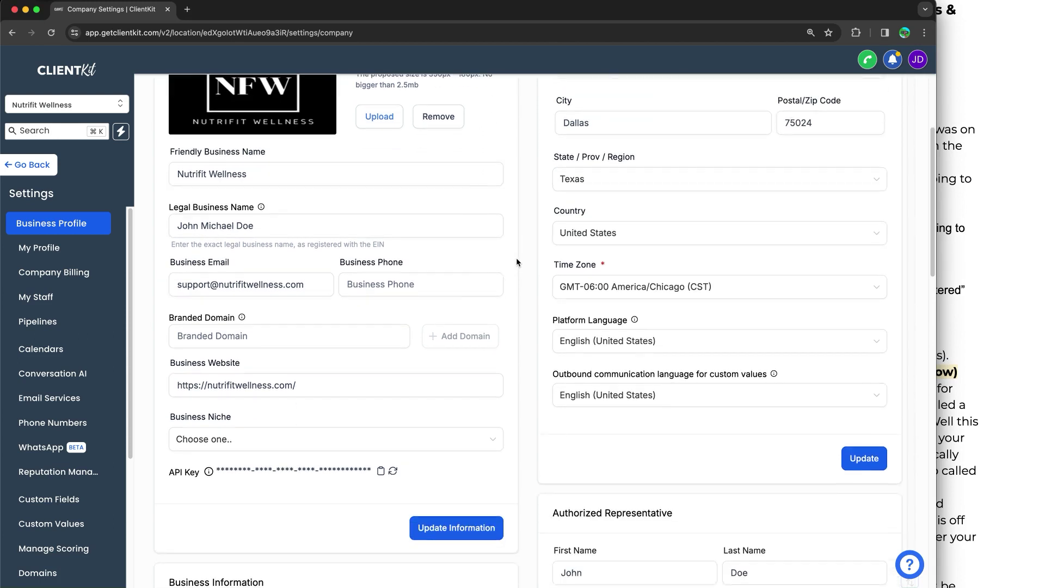
pyautogui.scroll(-7, 516, 257)
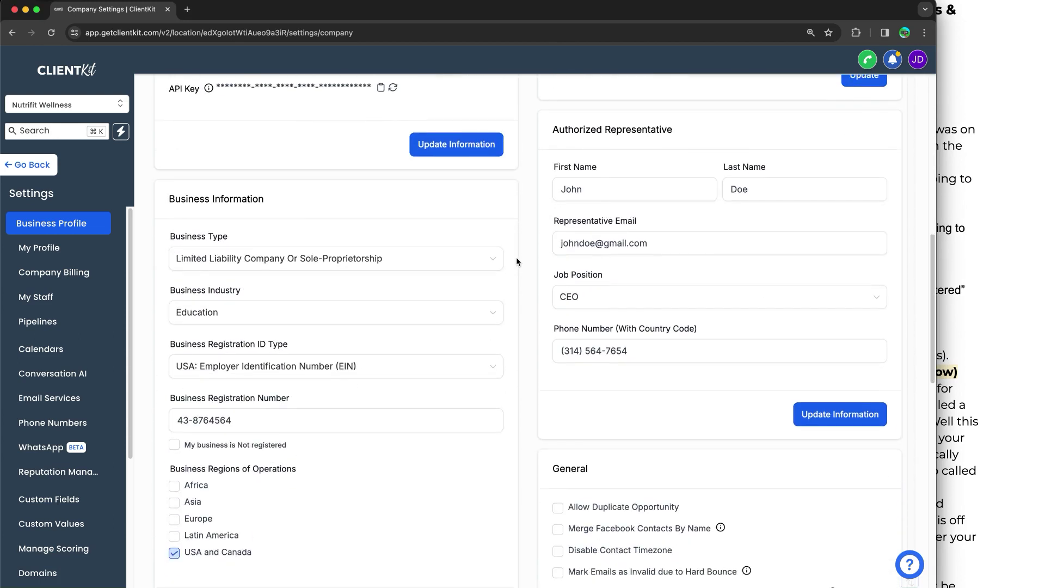
# - Examine the Business Information section and view the available Business Type options without choosing another
pyautogui.moveTo(232, 115)
pyautogui.mouseDown()
pyautogui.moveTo(478, 114)
pyautogui.moveTo(514, 468)
pyautogui.moveTo(221, 573)
pyautogui.moveTo(128, 316)
pyautogui.moveTo(170, 114)
pyautogui.moveTo(234, 115)
pyautogui.mouseUp()
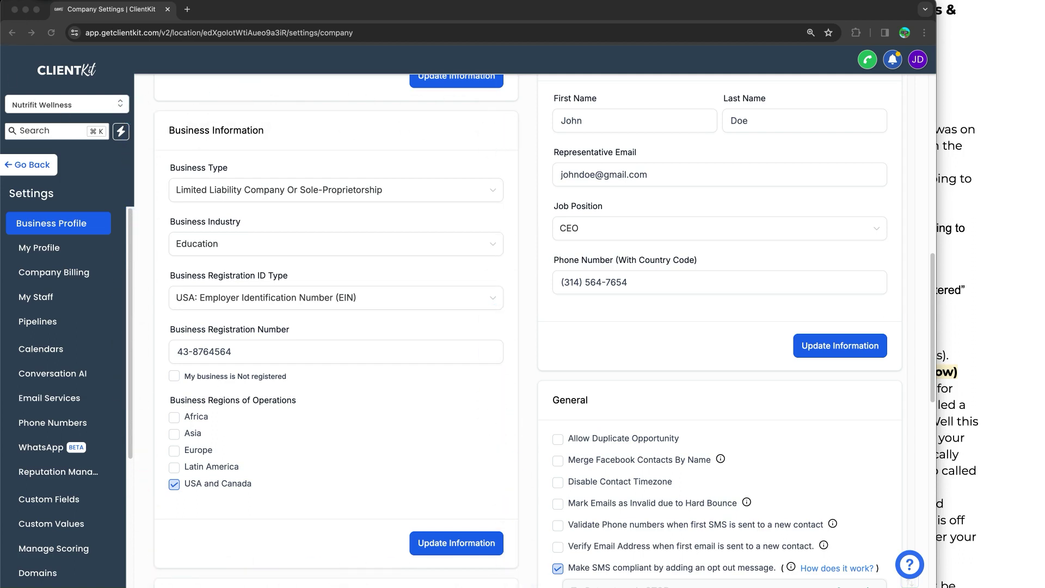
pyautogui.click(210, 188)
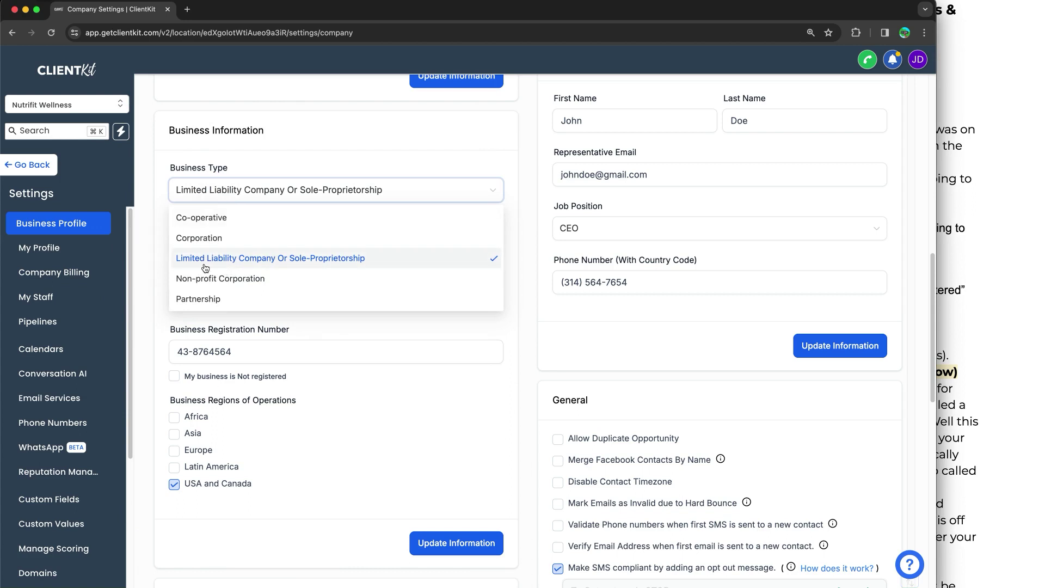
pyautogui.click(533, 260)
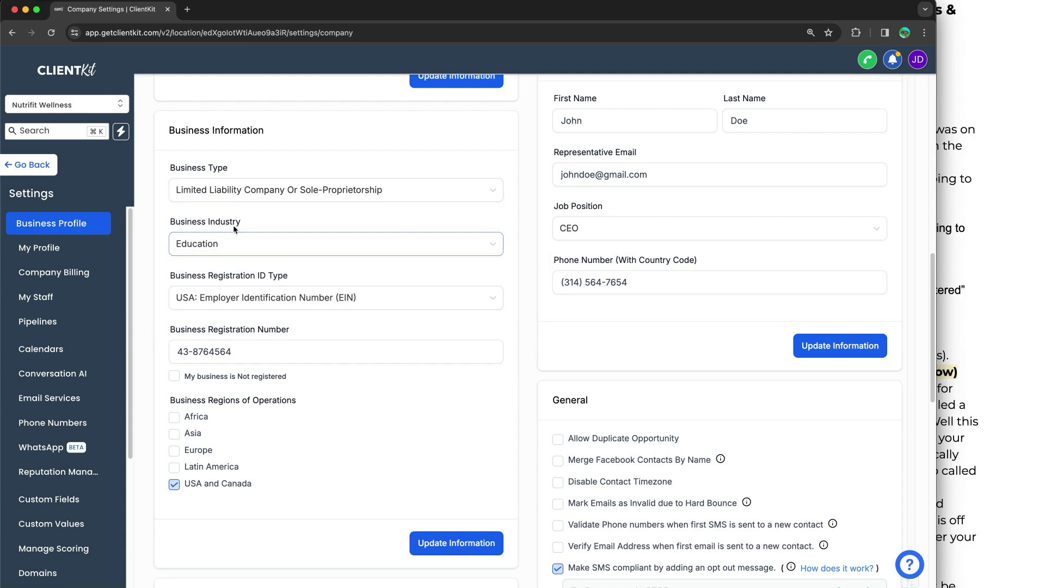
# - Look through the available Business Industry options and close the list without choosing another
pyautogui.click(222, 254)
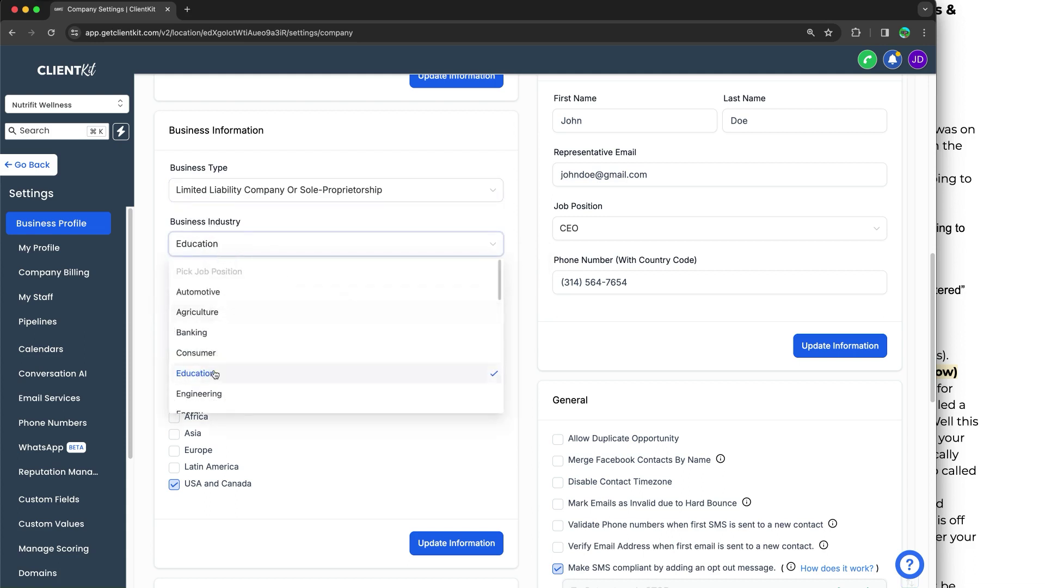
pyautogui.scroll(-5, 243, 374)
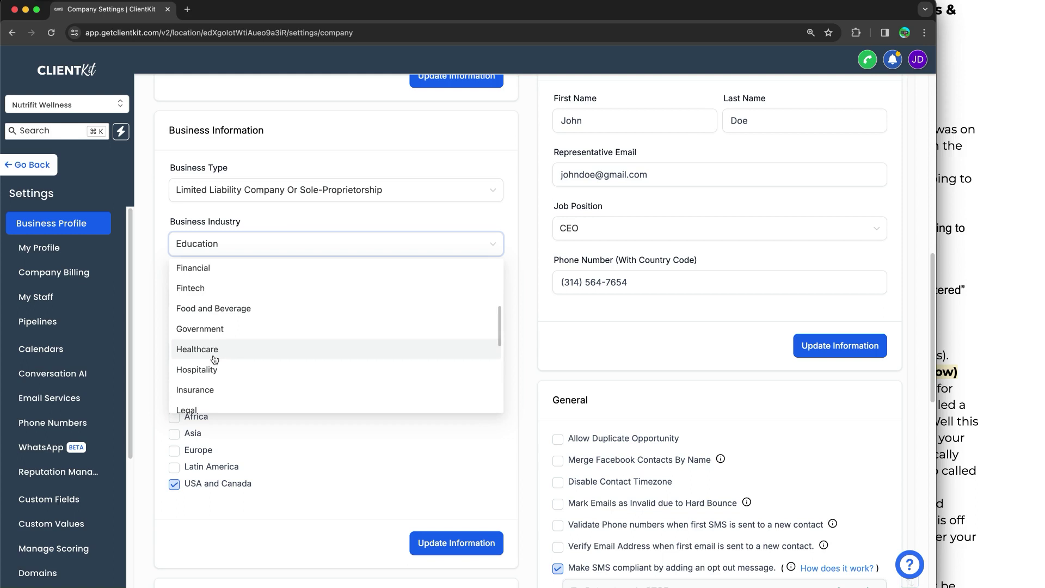
pyautogui.scroll(5, 215, 359)
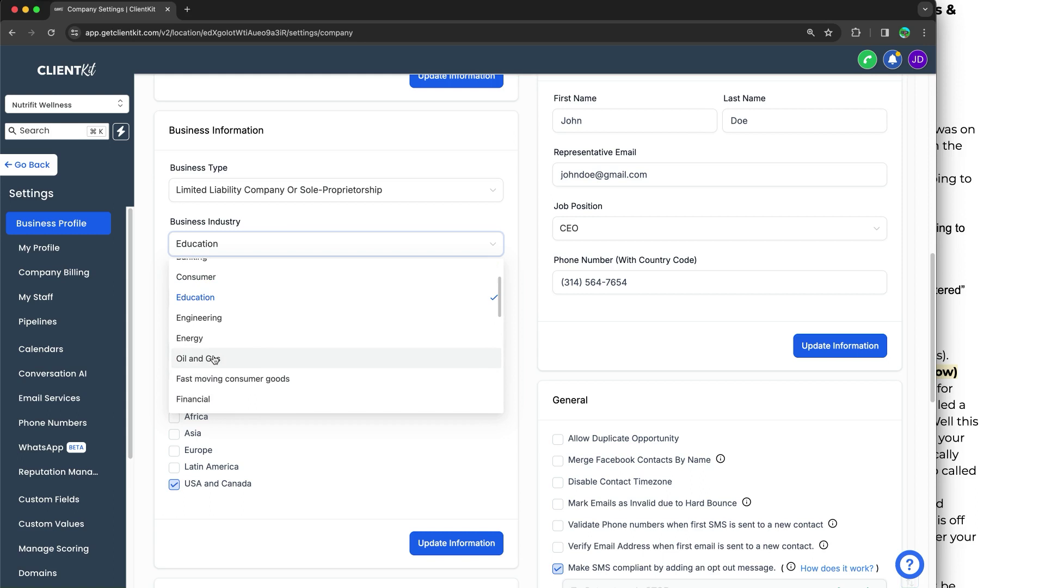
pyautogui.scroll(2, 218, 353)
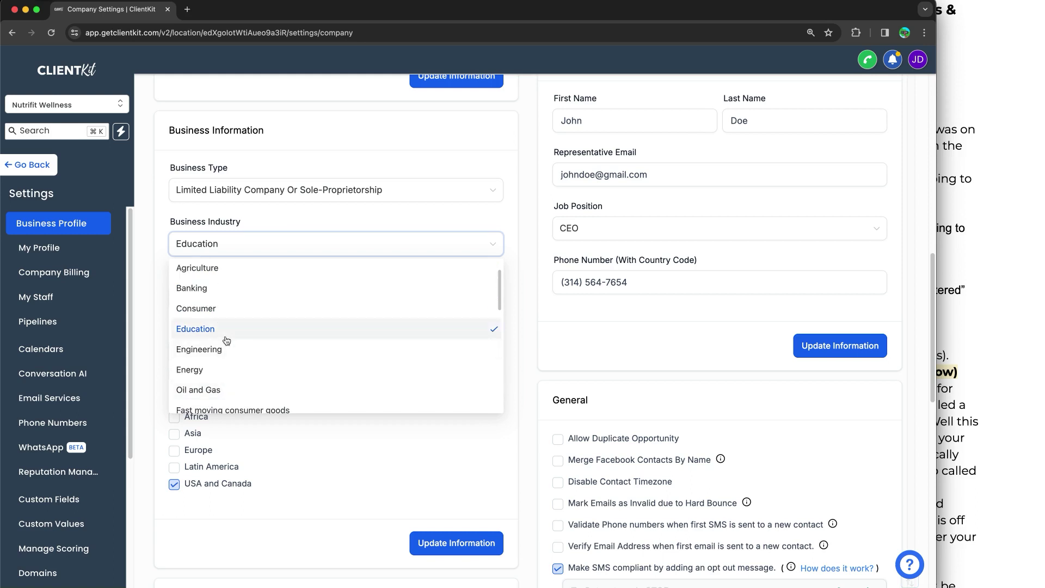
pyautogui.scroll(2, 226, 340)
pyautogui.scroll(-3, 226, 341)
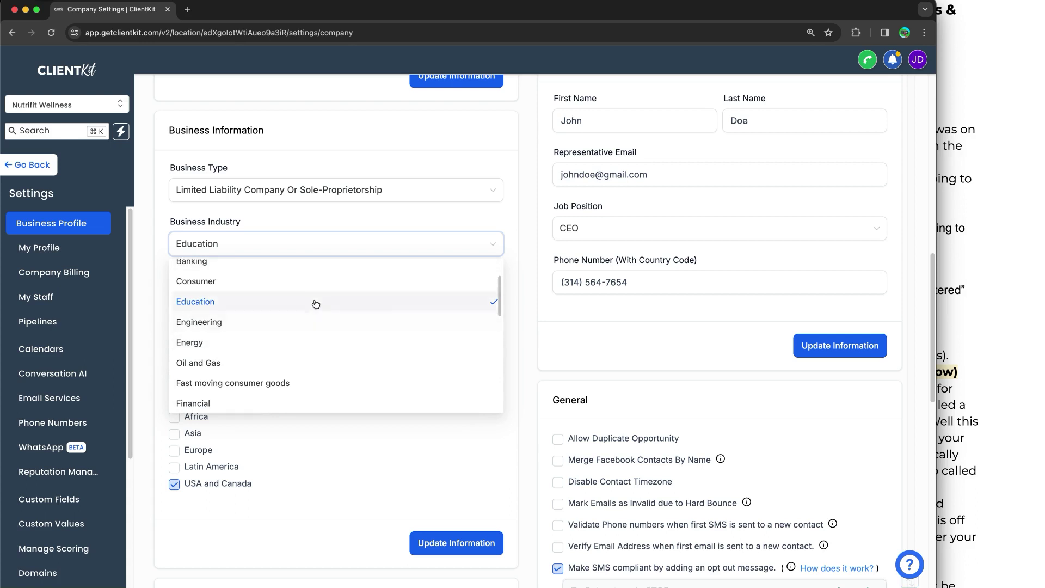
pyautogui.click(523, 303)
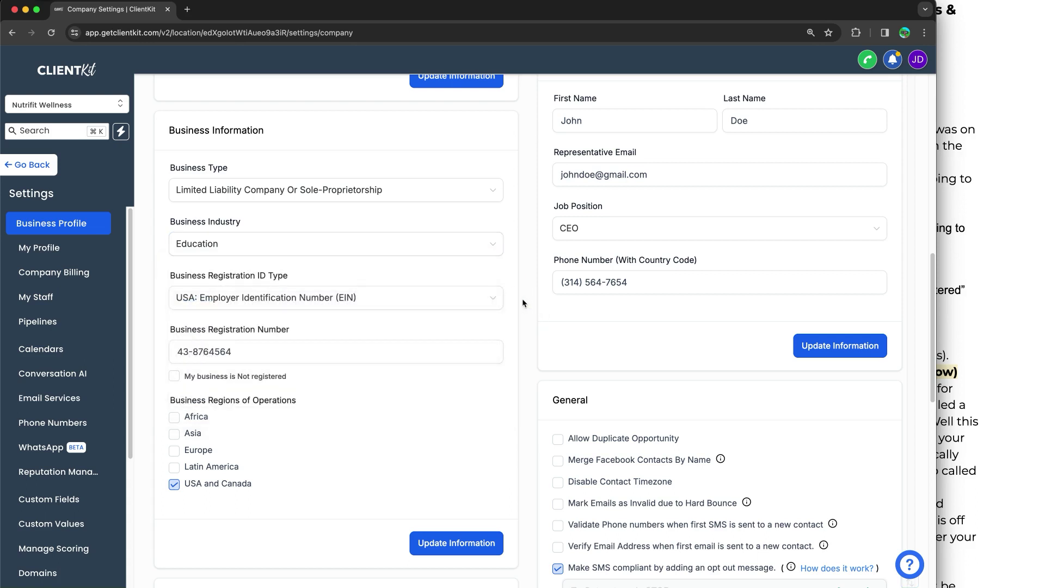
# - Look through the available Business Registration ID Type options and close the list without choosing another
pyautogui.click(243, 302)
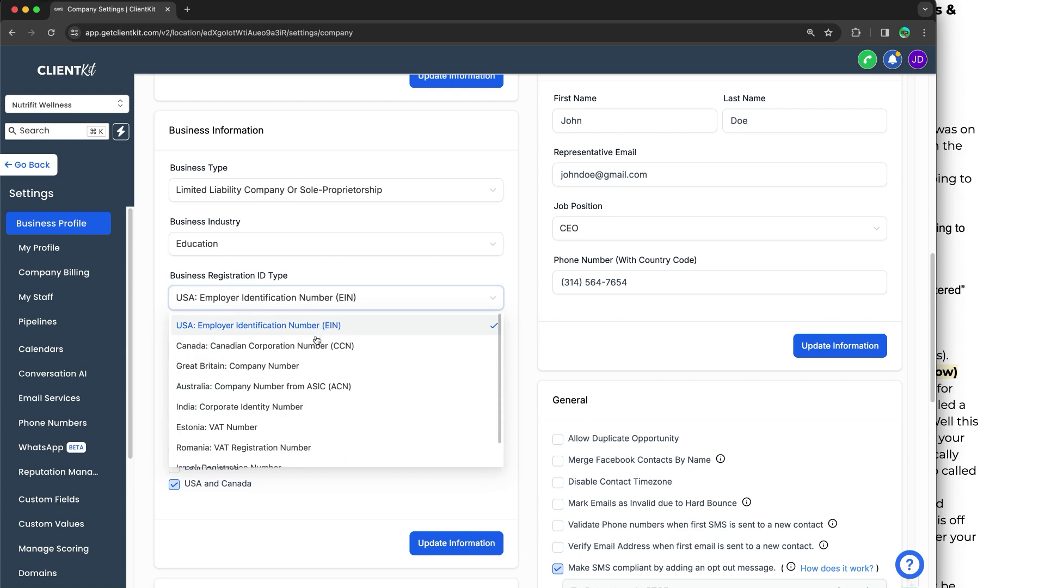
pyautogui.scroll(-2, 280, 381)
pyautogui.scroll(2, 280, 380)
pyautogui.click(514, 329)
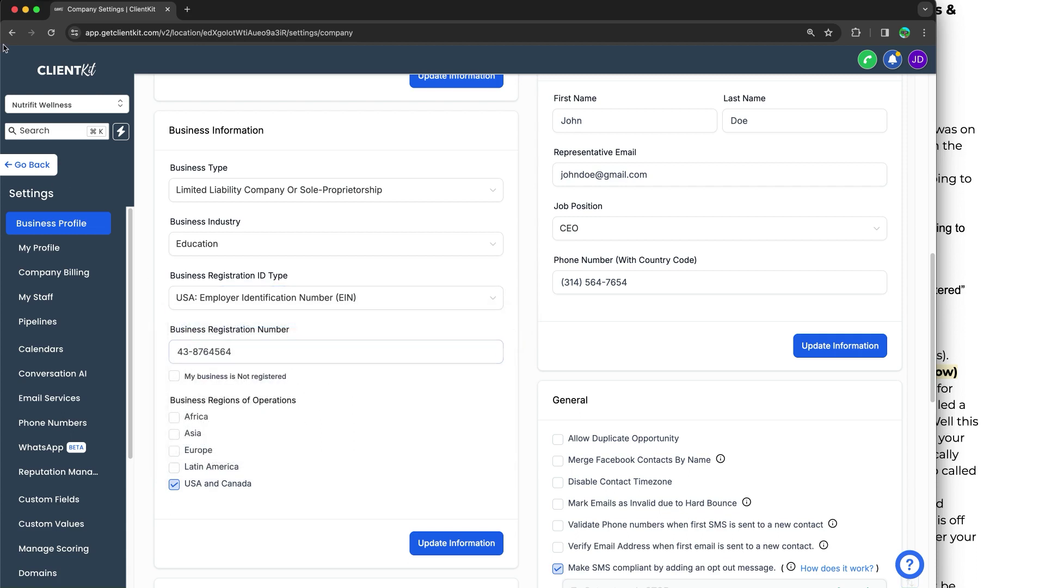
# - Clear the Business Registration Number and try out the "My business is Not registered" option
pyautogui.click(206, 351)
pyautogui.press('super+a')
pyautogui.press('BackSpace')
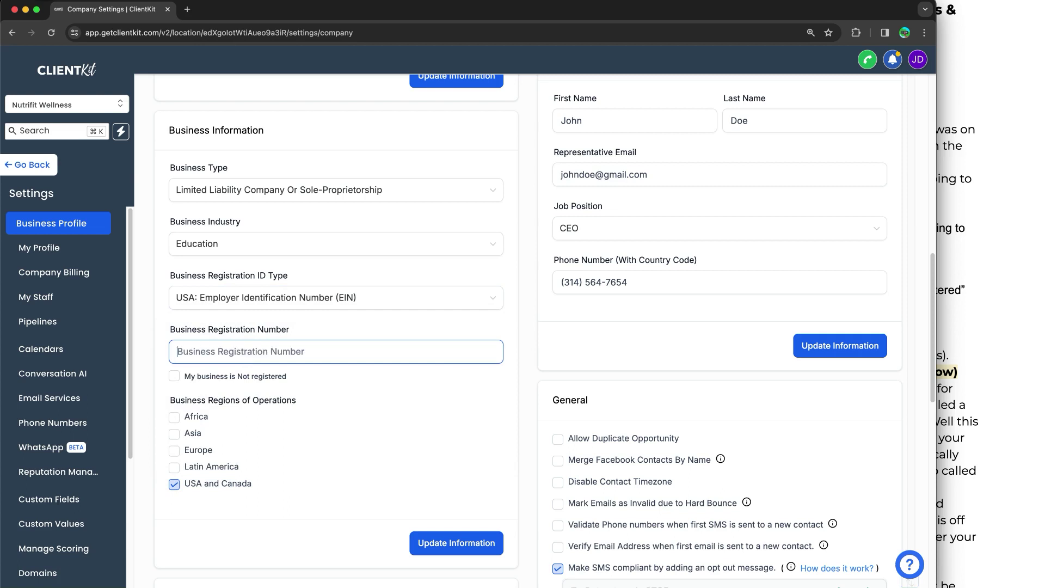
pyautogui.click(177, 381)
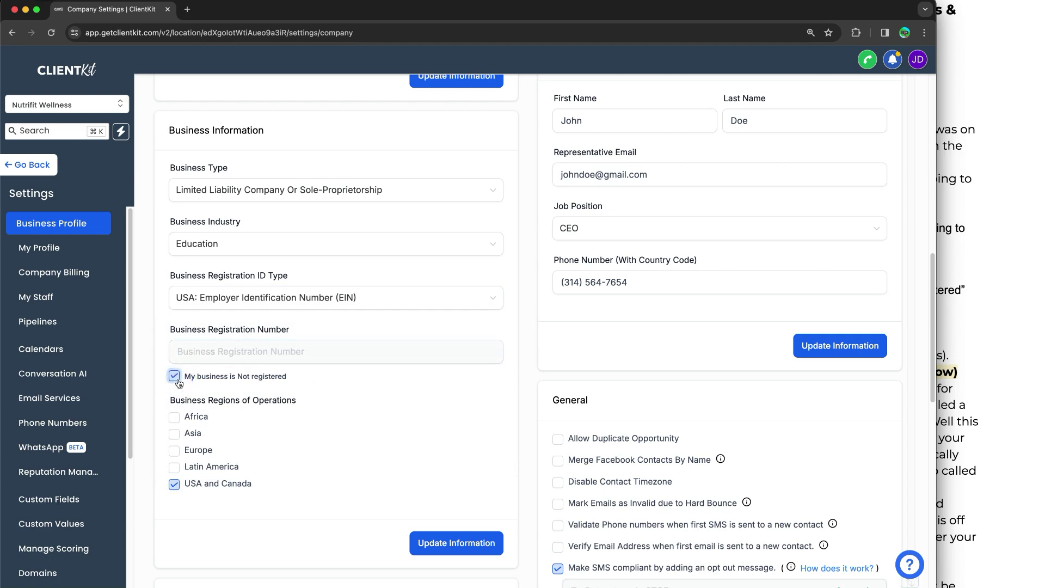
pyautogui.click(173, 377)
pyautogui.click(173, 377)
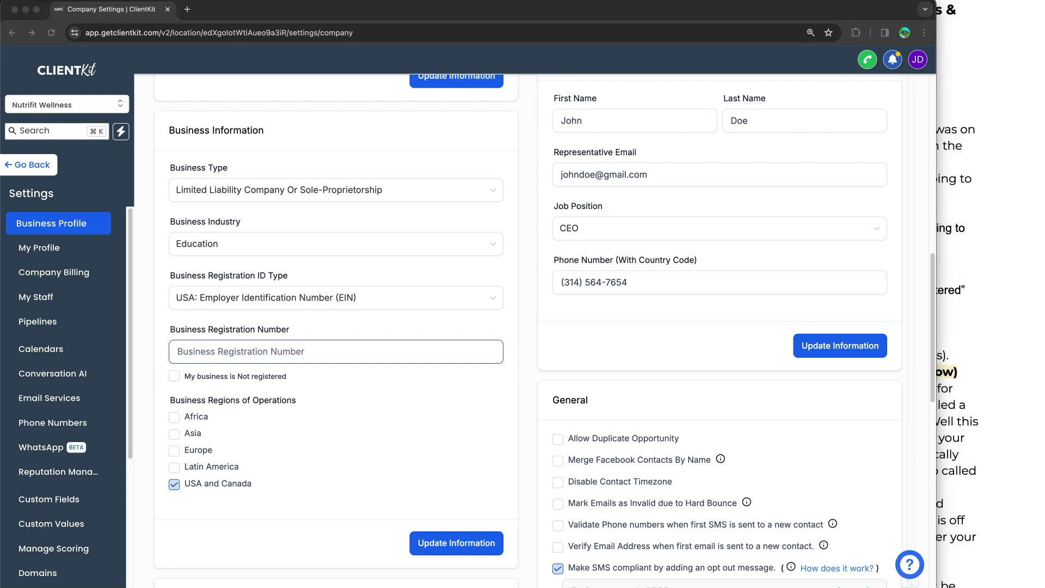
# - Examine the Business Registration Number field, the not-registered option and the selected Business Regions of Operations
pyautogui.moveTo(202, 317)
pyautogui.mouseDown()
pyautogui.moveTo(321, 320)
pyautogui.moveTo(243, 372)
pyautogui.moveTo(141, 354)
pyautogui.moveTo(224, 308)
pyautogui.mouseUp()
pyautogui.moveTo(349, 309); pyautogui.dragTo(314, 341)
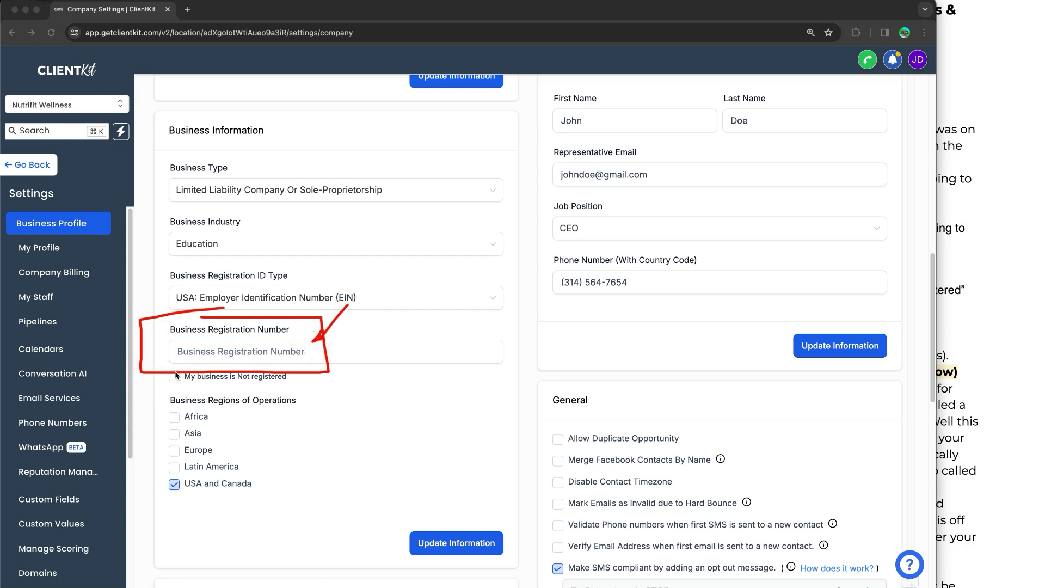
pyautogui.moveTo(173, 370); pyautogui.dragTo(179, 379)
pyautogui.moveTo(165, 335)
pyautogui.mouseDown()
pyautogui.moveTo(318, 353)
pyautogui.moveTo(163, 349)
pyautogui.moveTo(166, 335)
pyautogui.mouseUp()
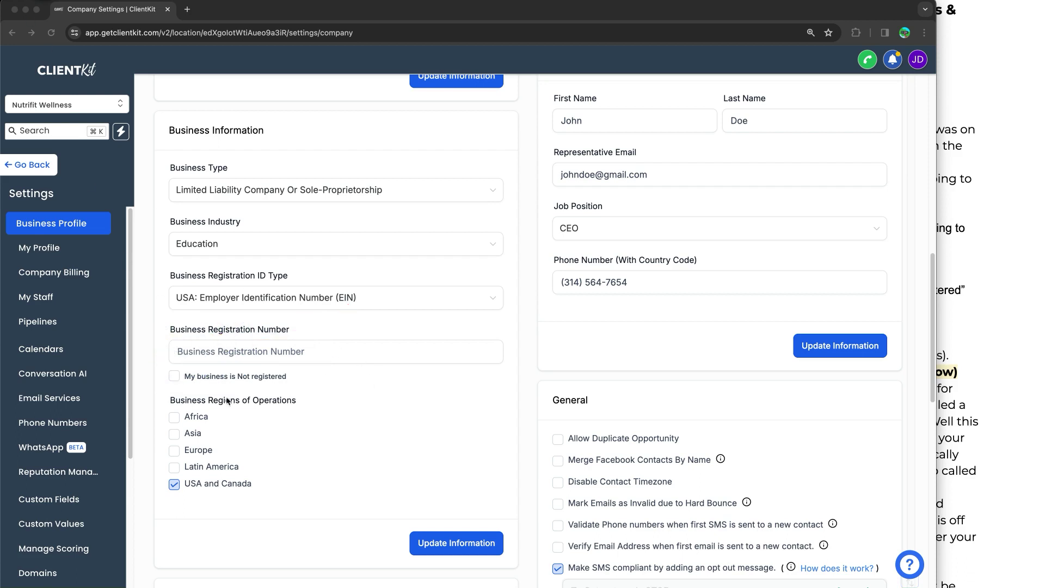
pyautogui.moveTo(193, 392)
pyautogui.mouseDown()
pyautogui.moveTo(303, 394)
pyautogui.moveTo(308, 506)
pyautogui.moveTo(158, 515)
pyautogui.moveTo(150, 400)
pyautogui.moveTo(212, 387)
pyautogui.mouseUp()
pyautogui.moveTo(217, 515)
pyautogui.mouseDown()
pyautogui.moveTo(191, 492)
pyautogui.moveTo(207, 496)
pyautogui.mouseUp()
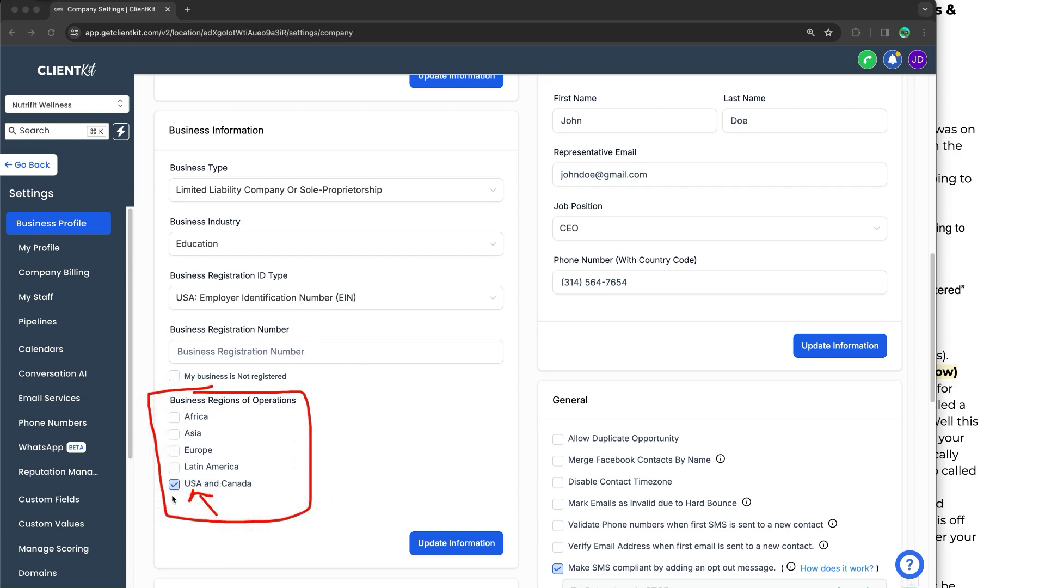
pyautogui.moveTo(438, 517)
pyautogui.mouseDown()
pyautogui.moveTo(527, 551)
pyautogui.moveTo(414, 525)
pyautogui.mouseUp()
pyautogui.press('Escape')
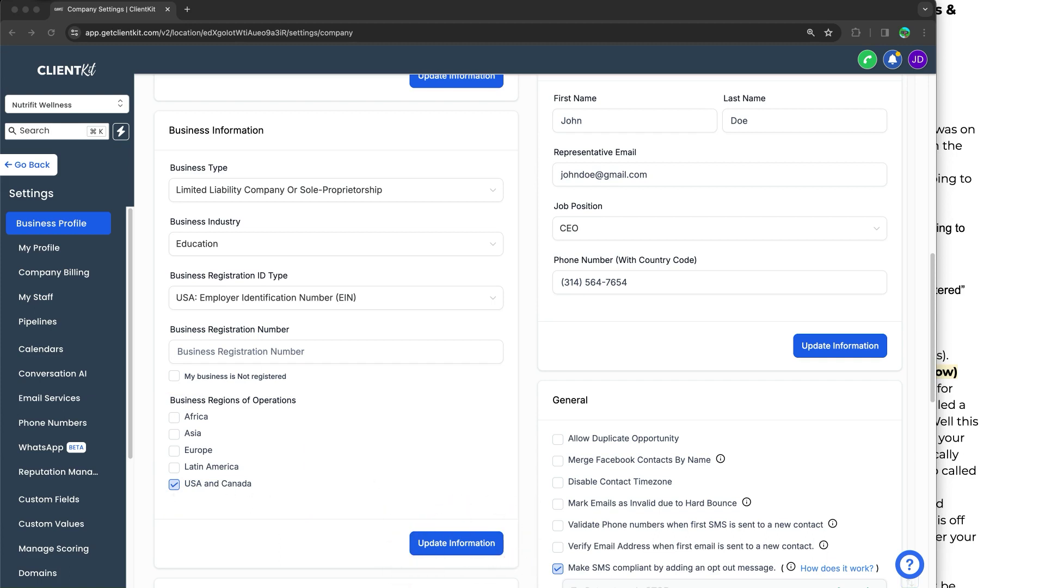
# - Check the Business Physical Address section and reload the settings page to discard the unsaved registration number change
pyautogui.scroll(10, 600, 287)
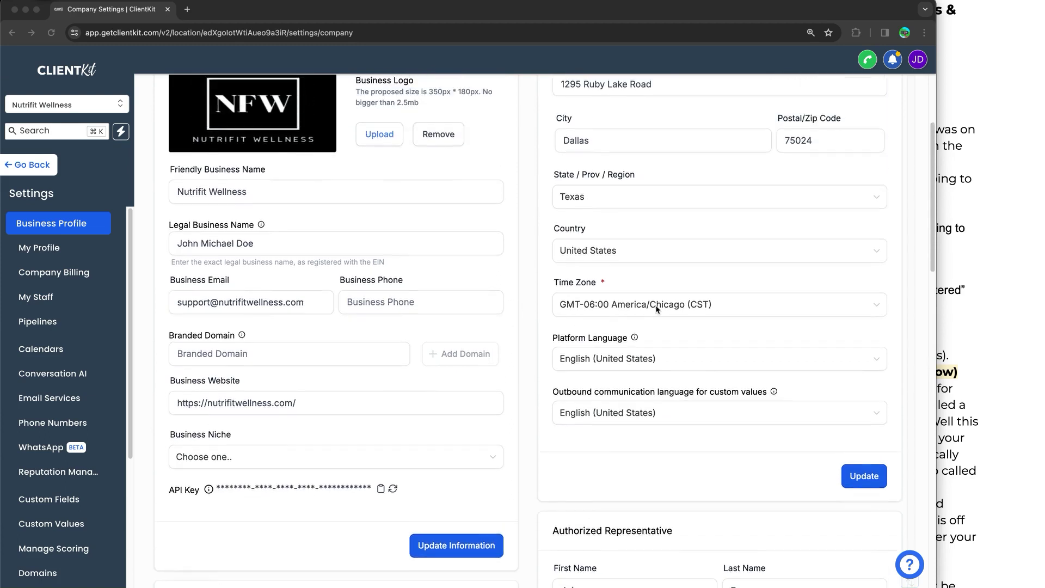
pyautogui.scroll(1, 744, 313)
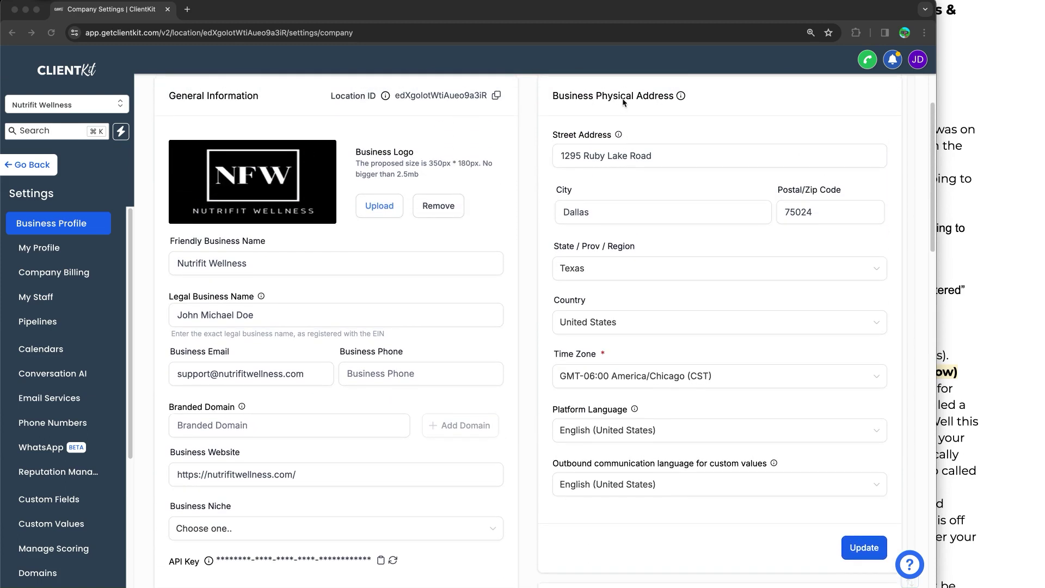
pyautogui.scroll(-1, 627, 123)
pyautogui.scroll(-3, 627, 123)
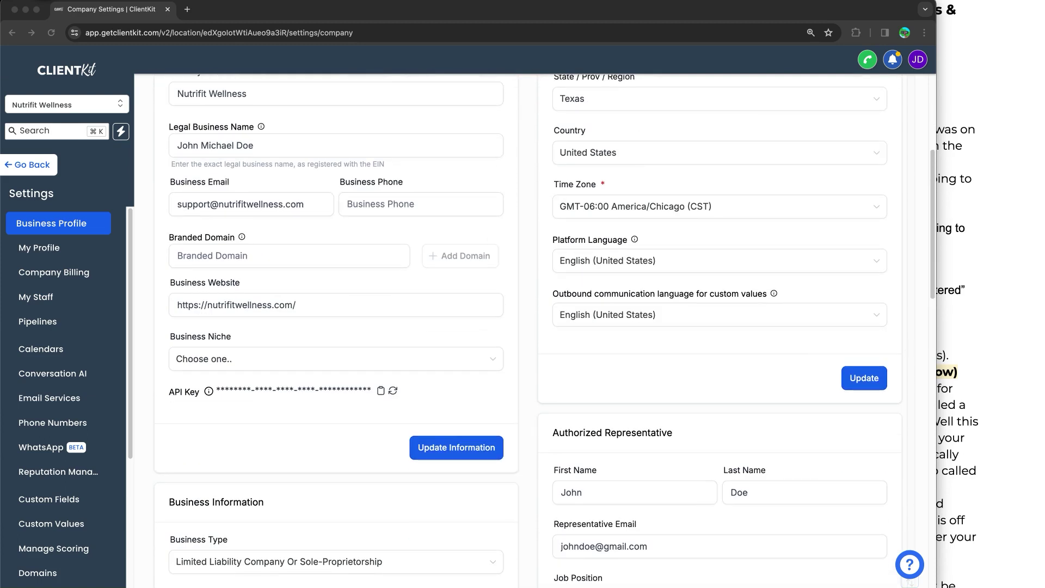
pyautogui.moveTo(862, 362)
pyautogui.mouseDown()
pyautogui.moveTo(919, 375)
pyautogui.moveTo(832, 370)
pyautogui.moveTo(870, 360)
pyautogui.mouseUp()
pyautogui.click(51, 32)
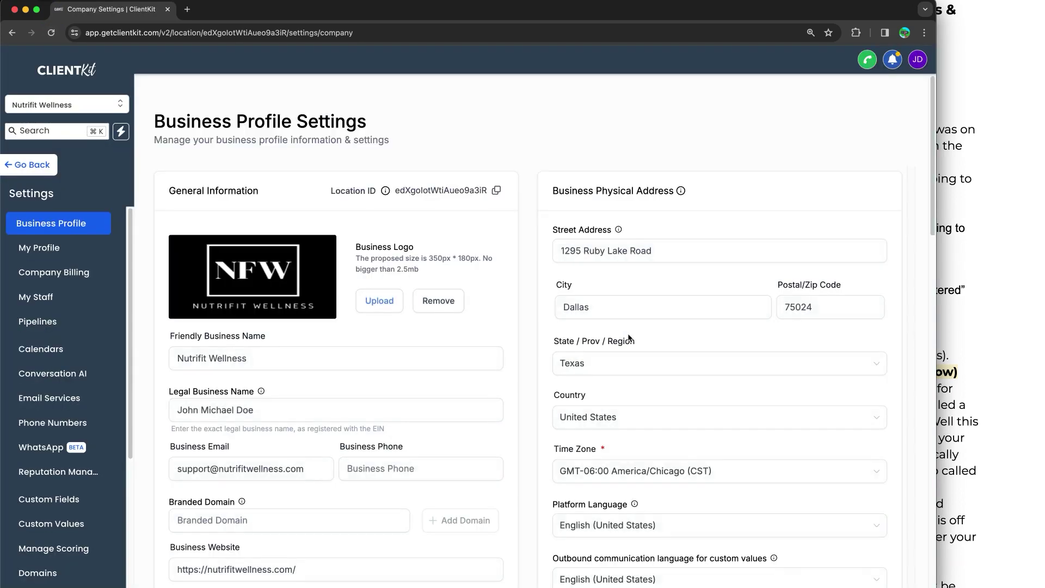
# - Review the Business Physical Address and Business Information sections on the reloaded settings page
pyautogui.scroll(-3, 604, 291)
pyautogui.scroll(1, 654, 272)
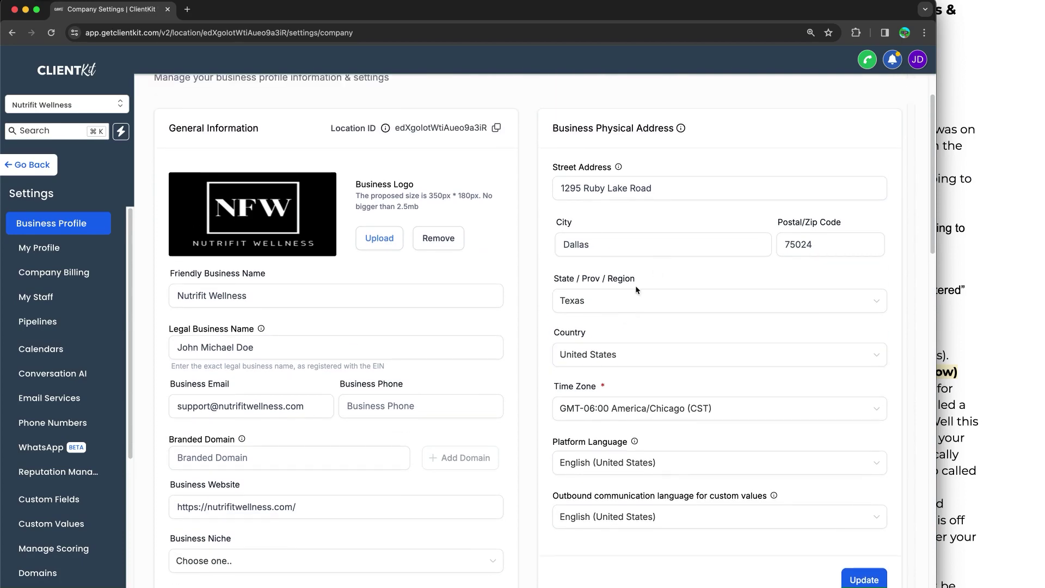
pyautogui.scroll(-3, 648, 289)
pyautogui.scroll(4, 627, 320)
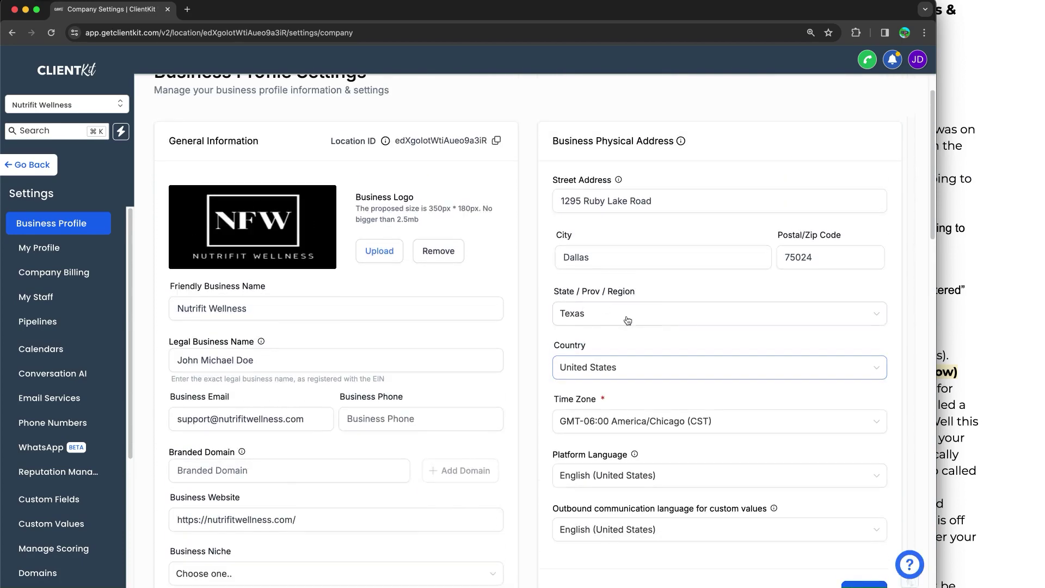
pyautogui.scroll(-10, 604, 272)
pyautogui.scroll(2, 326, 207)
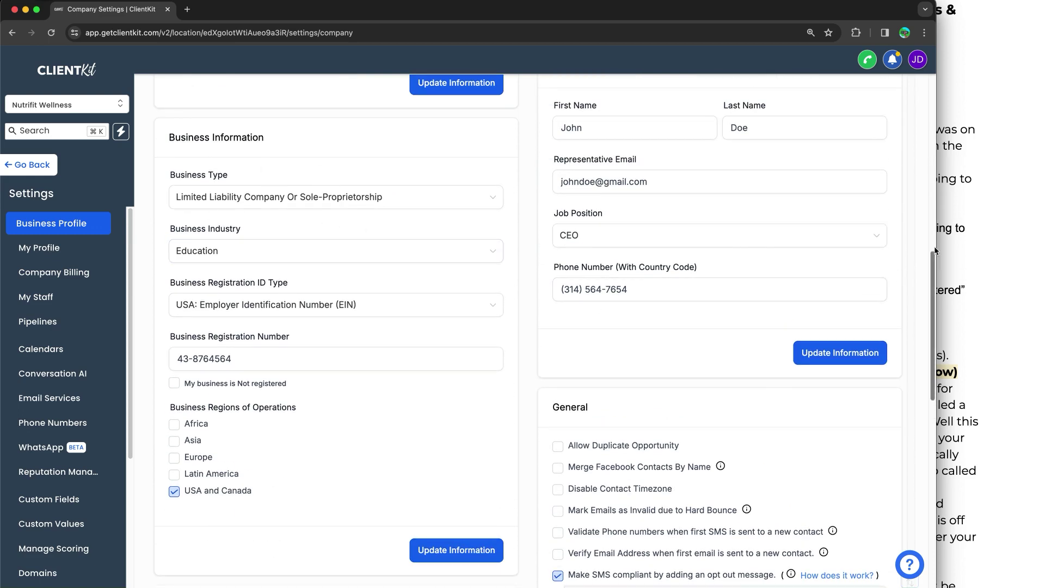
# - Consult the guide's Authorized Representative instructions and find the Authorized Representative section in ClientKit's Business Profile settings
pyautogui.click(939, 252)
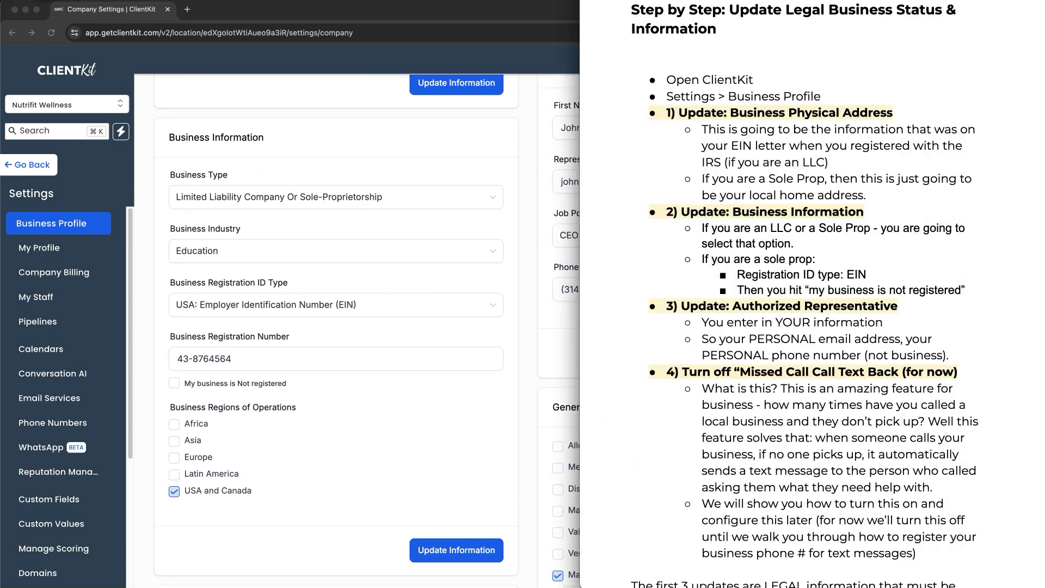
pyautogui.moveTo(761, 312)
pyautogui.mouseDown()
pyautogui.moveTo(868, 310)
pyautogui.moveTo(823, 320)
pyautogui.mouseUp()
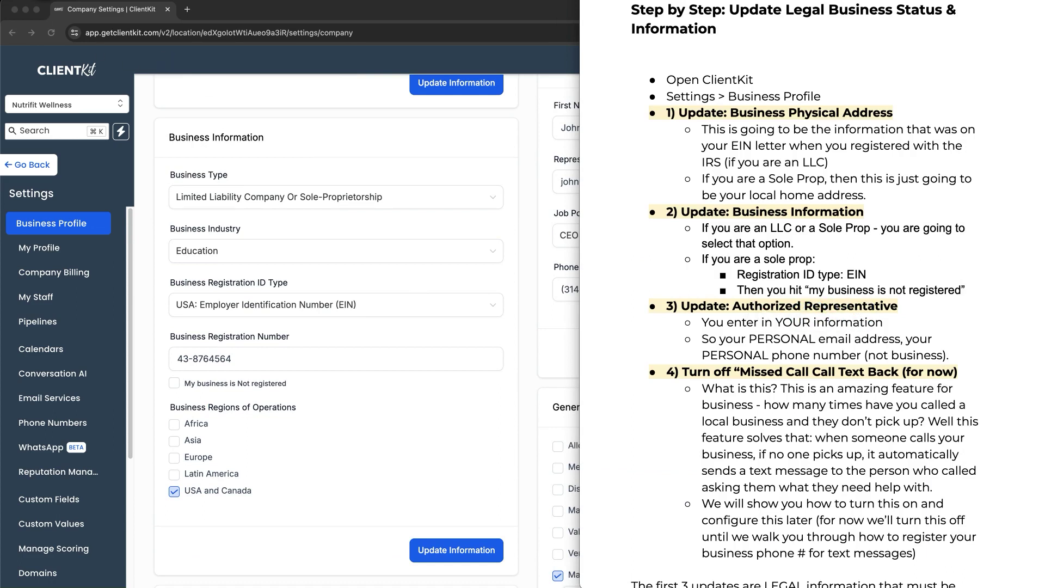
pyautogui.click(542, 324)
pyautogui.scroll(3, 444, 310)
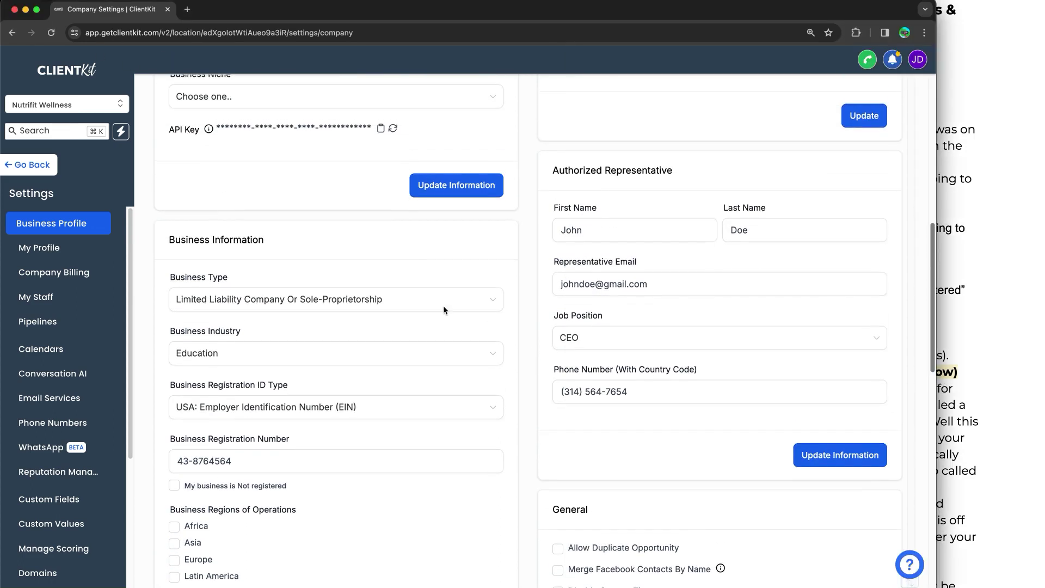
# - Examine the Authorized Representative's name, email and phone fields, and view the Job Position options without choosing another
pyautogui.moveTo(581, 153)
pyautogui.mouseDown()
pyautogui.moveTo(895, 156)
pyautogui.moveTo(899, 481)
pyautogui.moveTo(525, 475)
pyautogui.moveTo(524, 250)
pyautogui.moveTo(593, 156)
pyautogui.mouseUp()
pyautogui.moveTo(560, 243); pyautogui.dragTo(590, 241)
pyautogui.moveTo(719, 243); pyautogui.dragTo(765, 238)
pyautogui.moveTo(588, 297)
pyautogui.mouseDown()
pyautogui.moveTo(664, 276)
pyautogui.moveTo(547, 277)
pyautogui.moveTo(563, 296)
pyautogui.moveTo(591, 299)
pyautogui.mouseUp()
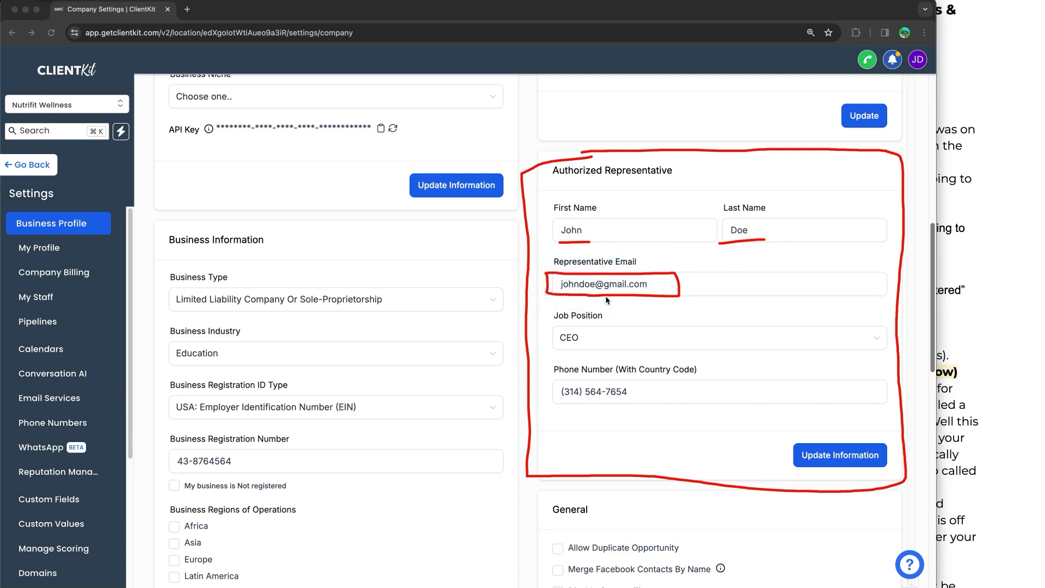
pyautogui.moveTo(578, 315)
pyautogui.mouseDown()
pyautogui.moveTo(634, 351)
pyautogui.moveTo(542, 343)
pyautogui.moveTo(585, 305)
pyautogui.mouseUp()
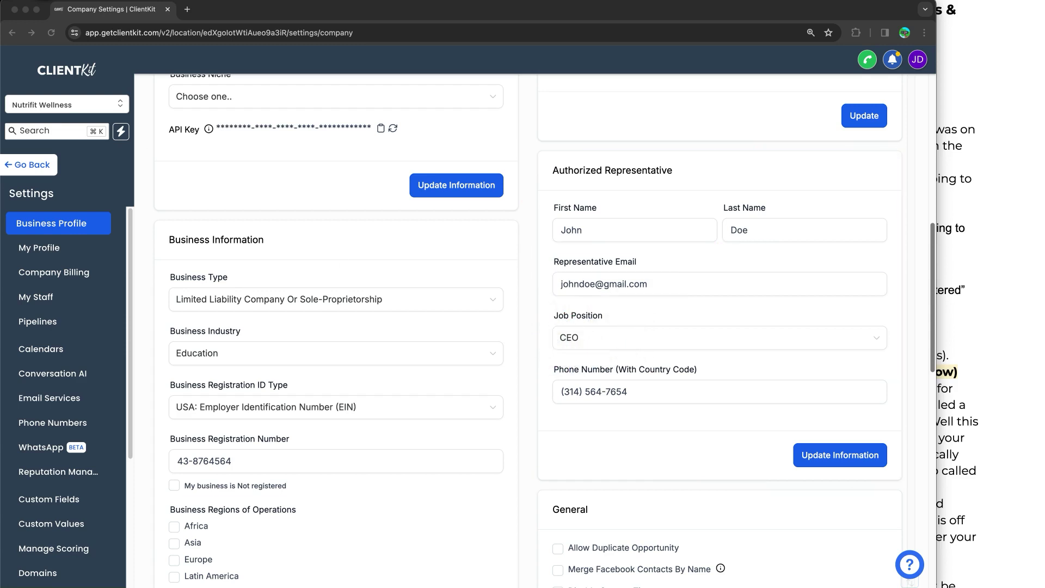
pyautogui.click(648, 338)
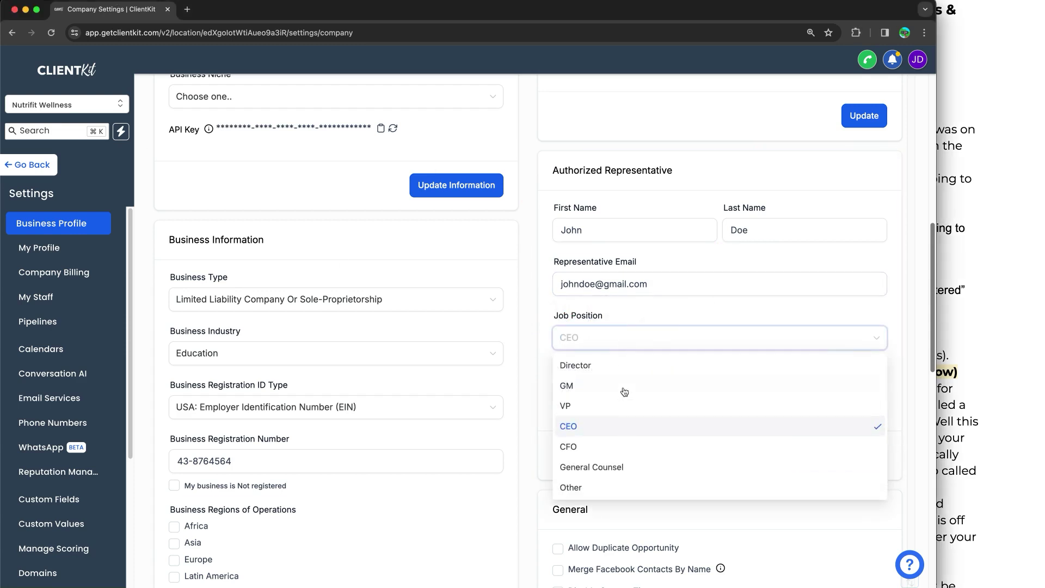
pyautogui.click(540, 370)
pyautogui.click(621, 394)
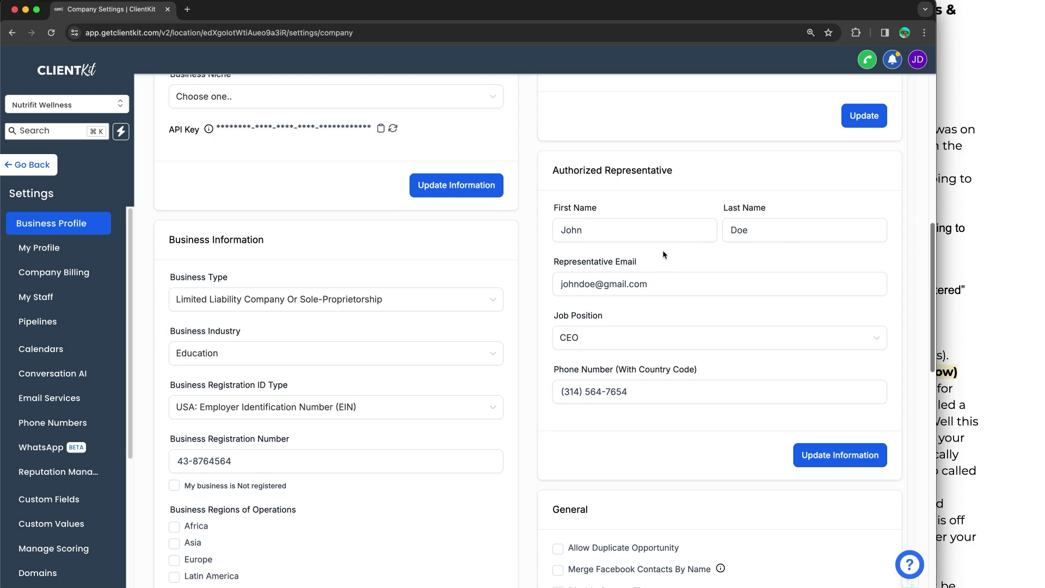
# - In the guide document, delete the duplicated word "Call" from the heading of step 4 about Missed Call Text Back
pyautogui.click(986, 270)
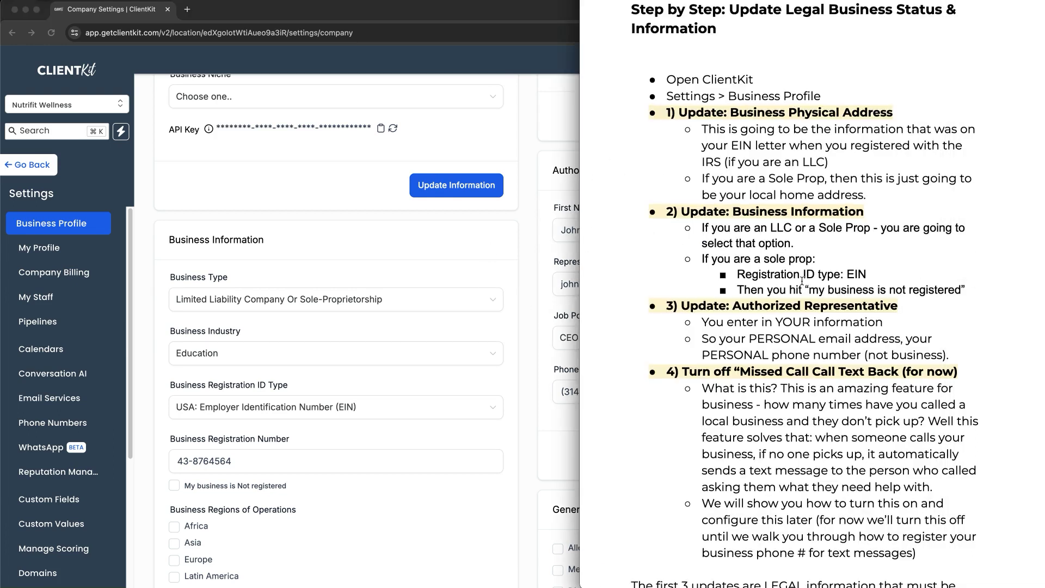
pyautogui.scroll(-2, 793, 348)
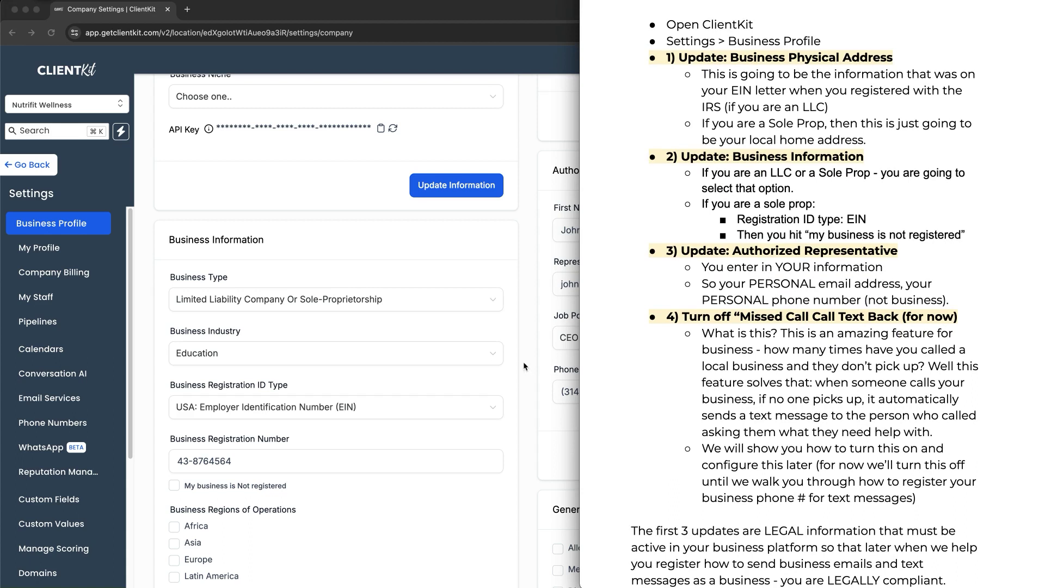
pyautogui.doubleClick(825, 317)
pyautogui.press('BackSpace')
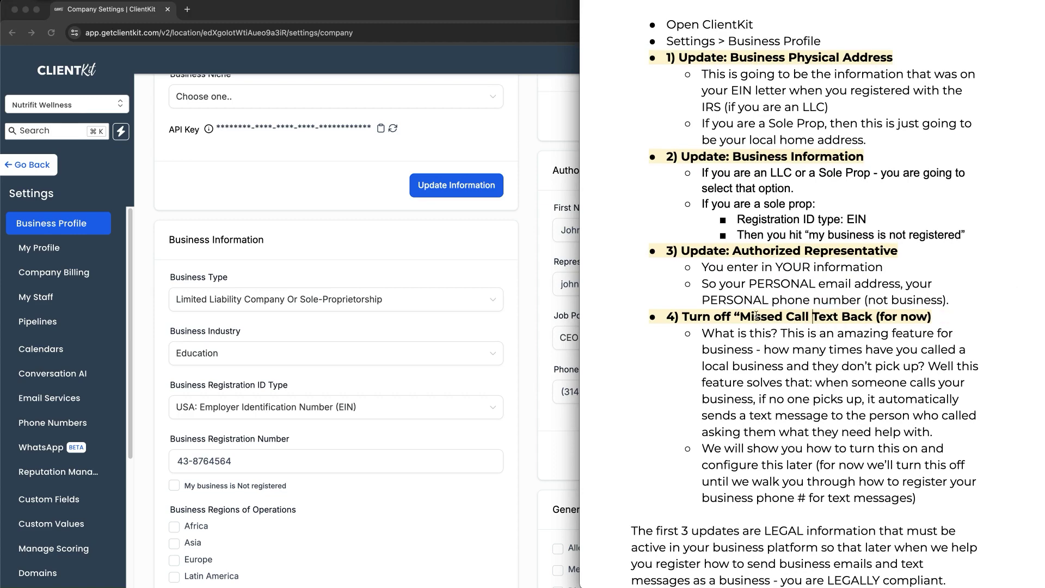
# - Return to ClientKit, turn off "Enable missed call text back" in the Missed Call Text Back section and save its settings
pyautogui.click(541, 306)
pyautogui.scroll(-10, 541, 307)
pyautogui.scroll(-7, 541, 306)
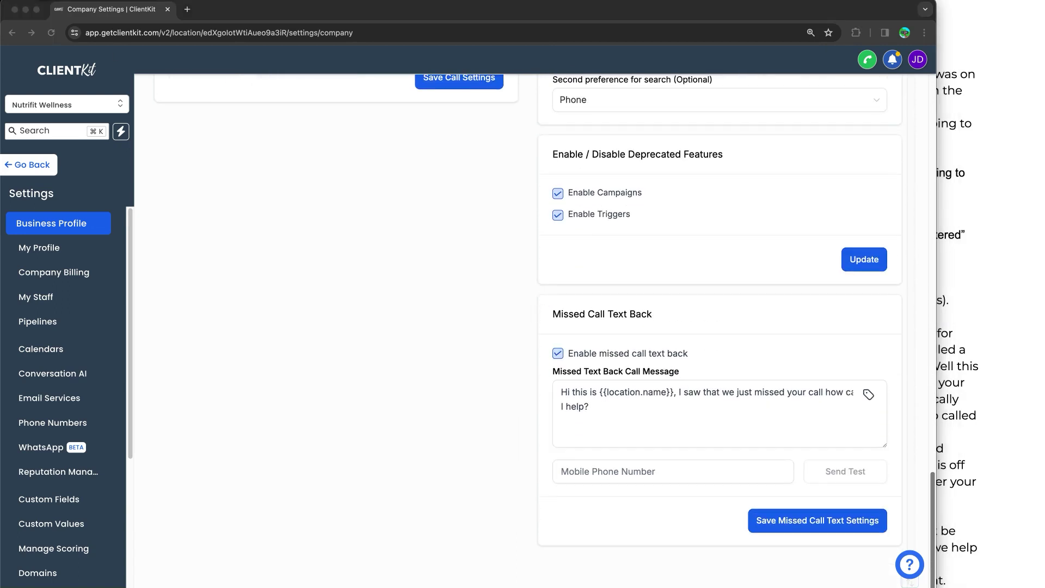
pyautogui.moveTo(571, 292)
pyautogui.mouseDown()
pyautogui.moveTo(739, 290)
pyautogui.moveTo(902, 323)
pyautogui.moveTo(907, 520)
pyautogui.moveTo(566, 531)
pyautogui.moveTo(547, 293)
pyautogui.mouseUp()
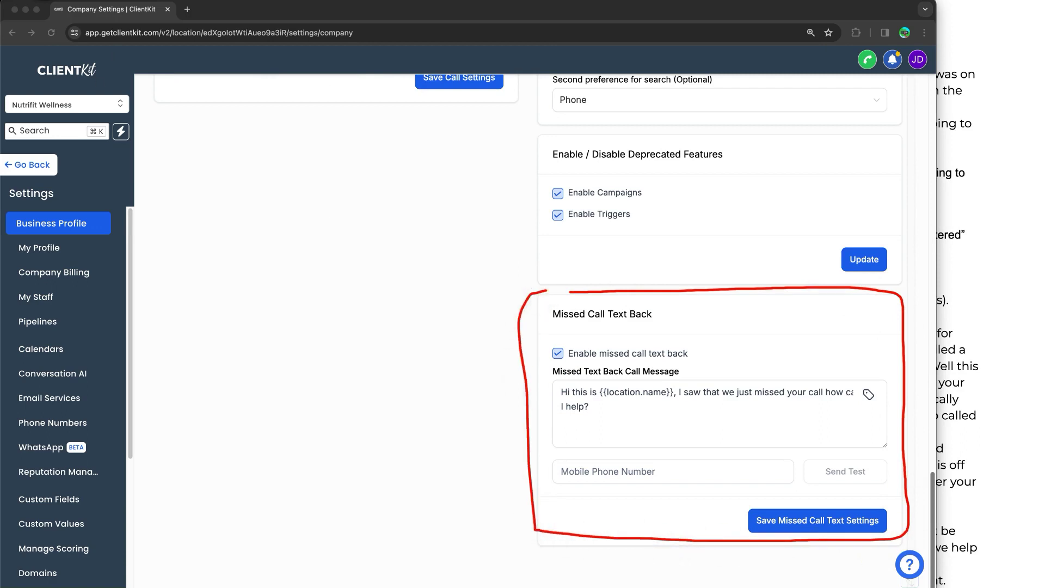
pyautogui.click(293, 215)
pyautogui.click(558, 353)
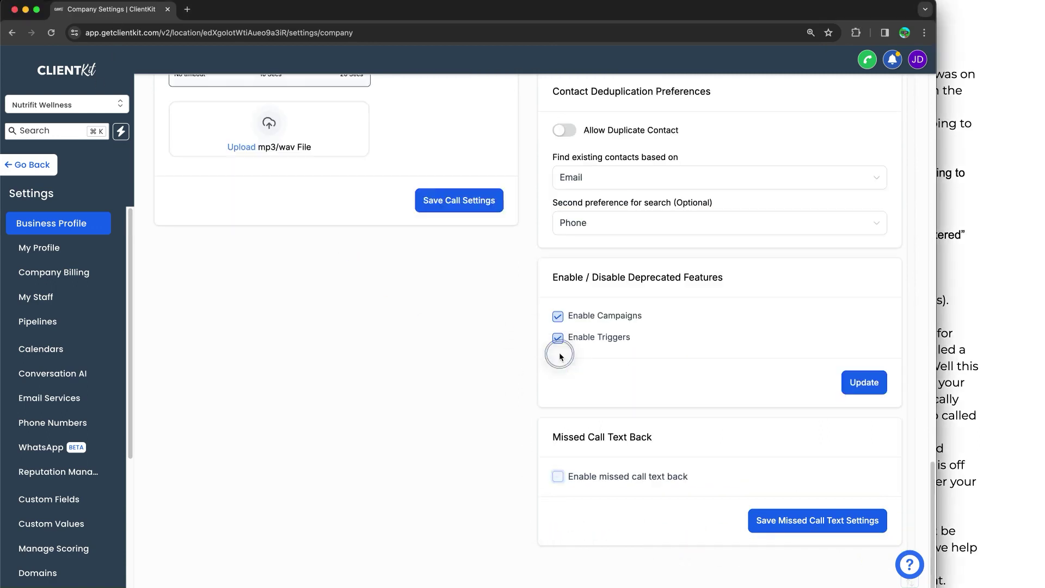
pyautogui.click(803, 520)
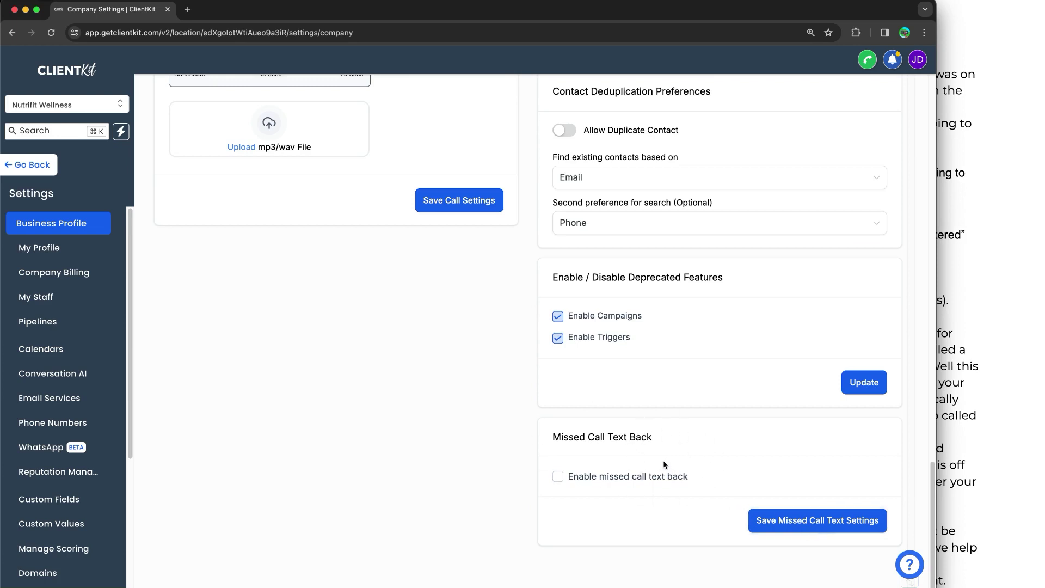
# - Read the guide document's explanation of what the Missed Call Text Back feature does
pyautogui.click(960, 346)
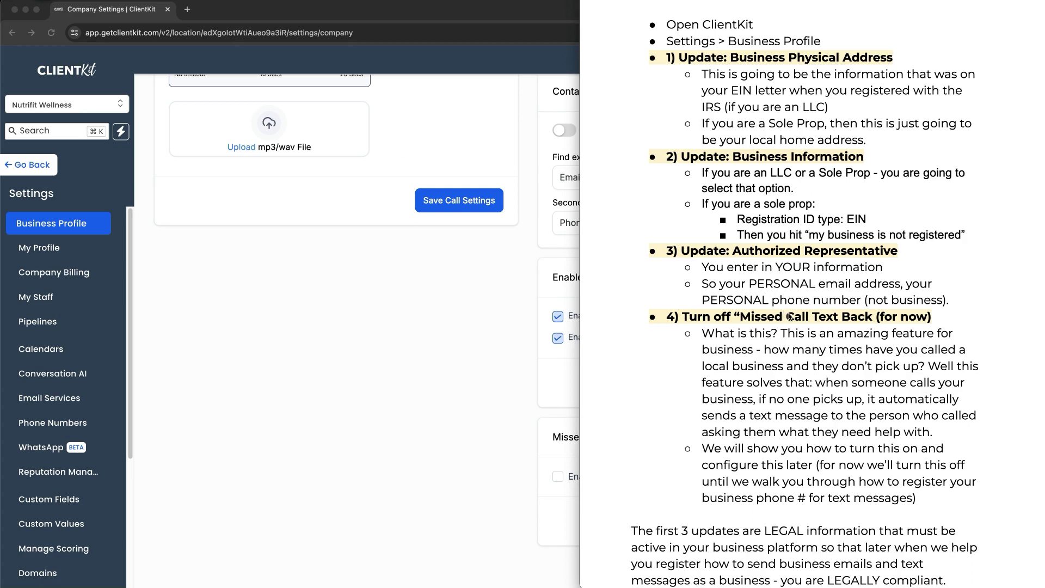
pyautogui.moveTo(889, 406); pyautogui.dragTo(948, 405)
pyautogui.moveTo(745, 427); pyautogui.dragTo(770, 429)
pyautogui.moveTo(864, 427); pyautogui.dragTo(904, 427)
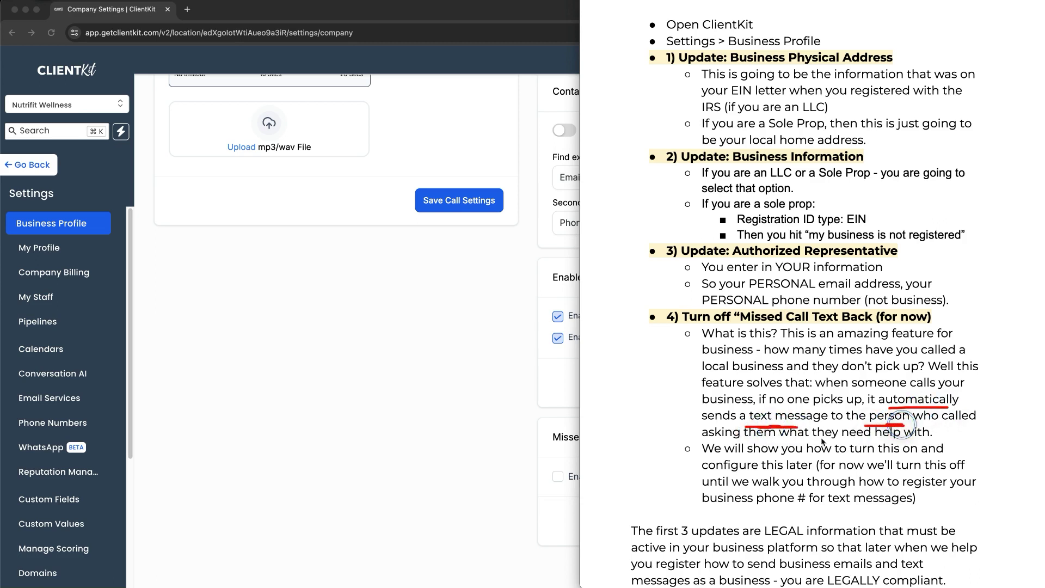
pyautogui.moveTo(793, 442); pyautogui.dragTo(884, 440)
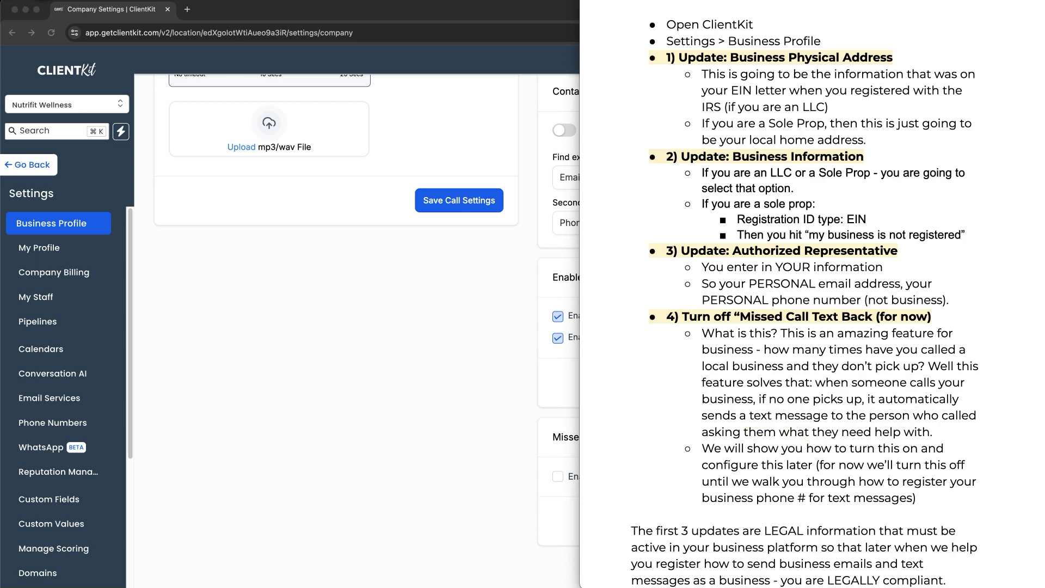
# - Switch back to ClientKit, enable missed call text back again and open its message for editing
pyautogui.click(146, 104)
pyautogui.click(558, 477)
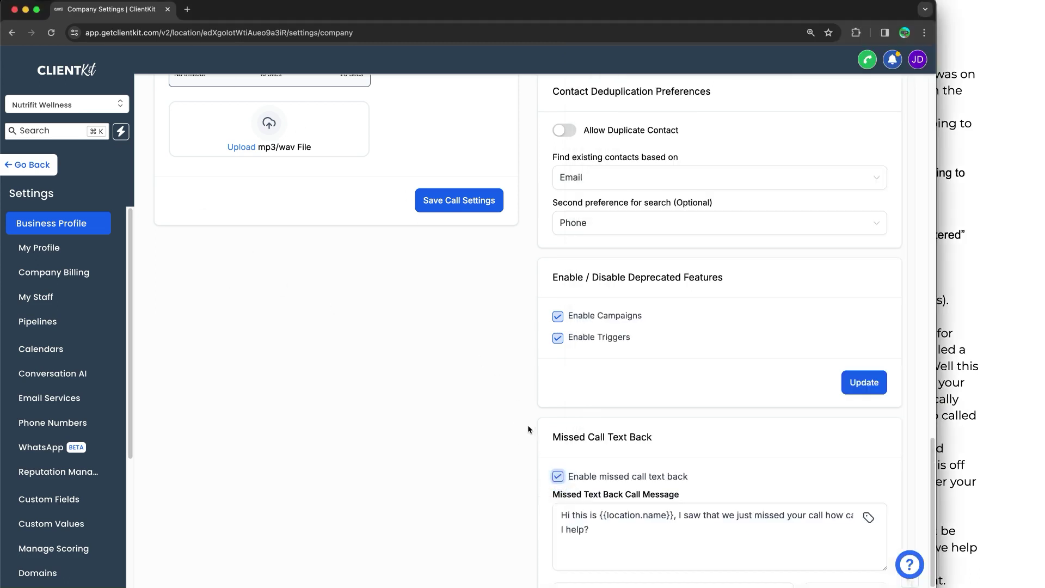
pyautogui.scroll(-3, 545, 433)
pyautogui.click(574, 430)
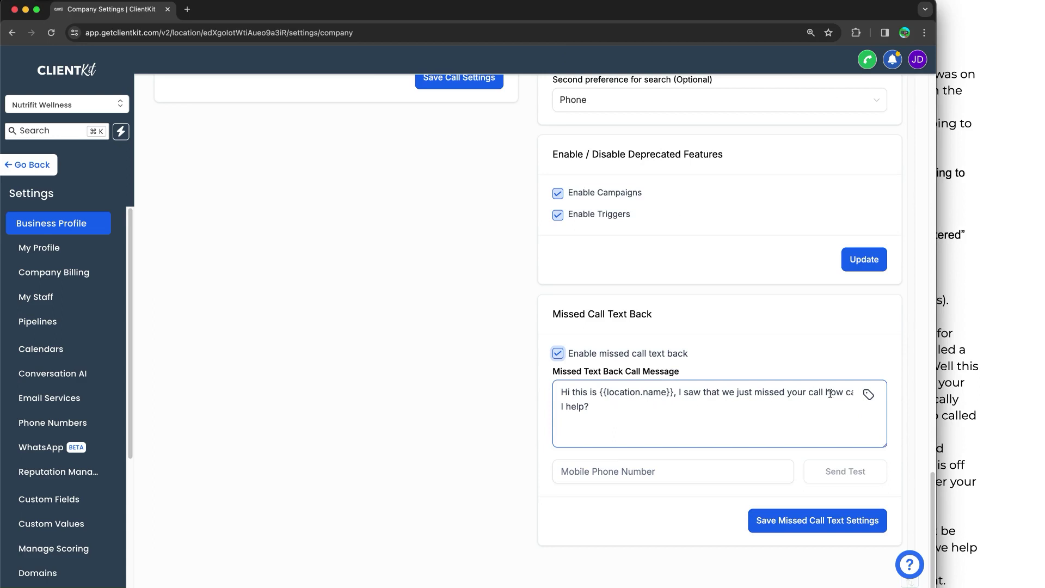
# - Turn off "Enable missed call text back" again and save the Missed Call Text Back settings
pyautogui.click(569, 374)
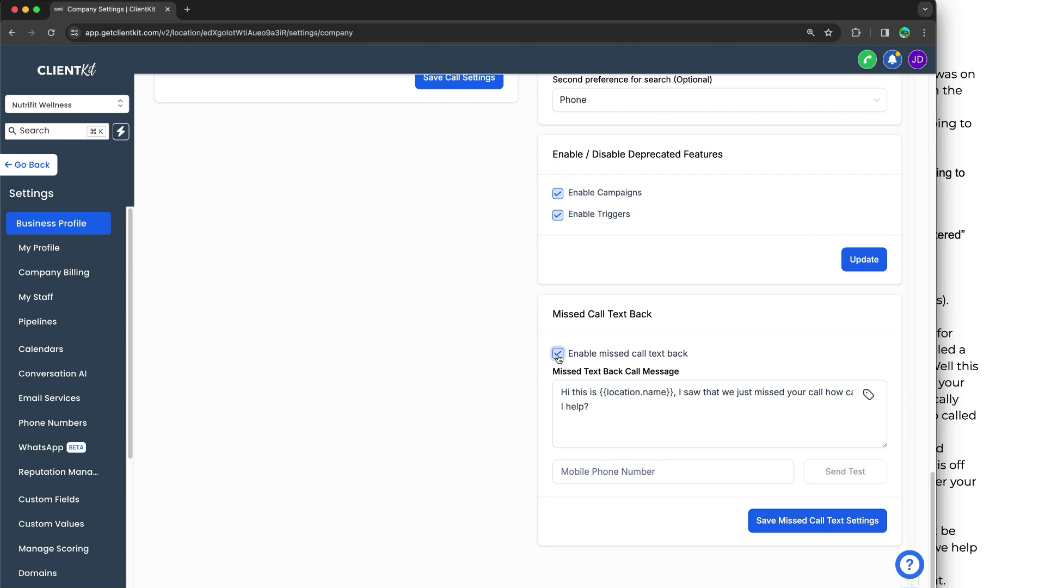
pyautogui.click(558, 355)
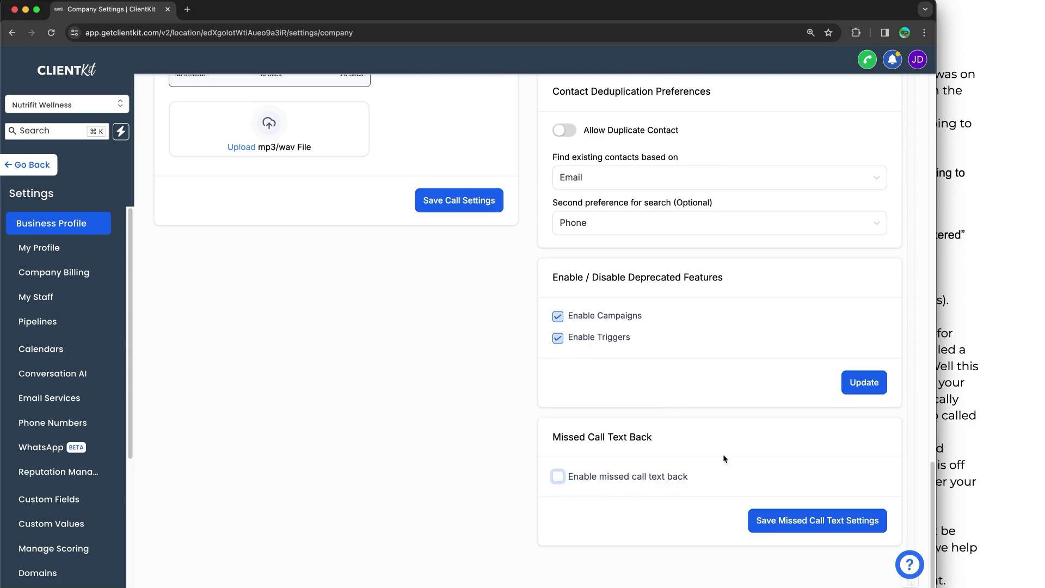
pyautogui.click(796, 523)
# - Review the guide document's four update steps and its closing note on legal compliance, marking the key phrases
pyautogui.click(1007, 387)
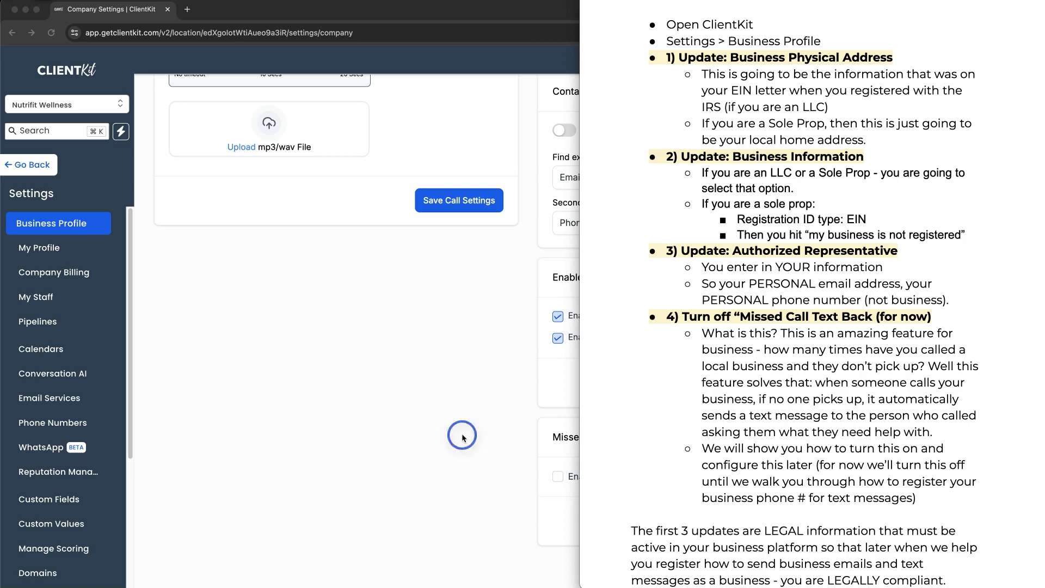
pyautogui.moveTo(462, 433)
pyautogui.mouseDown()
pyautogui.moveTo(565, 472)
pyautogui.moveTo(507, 486)
pyautogui.mouseUp()
pyautogui.moveTo(724, 510); pyautogui.dragTo(820, 505)
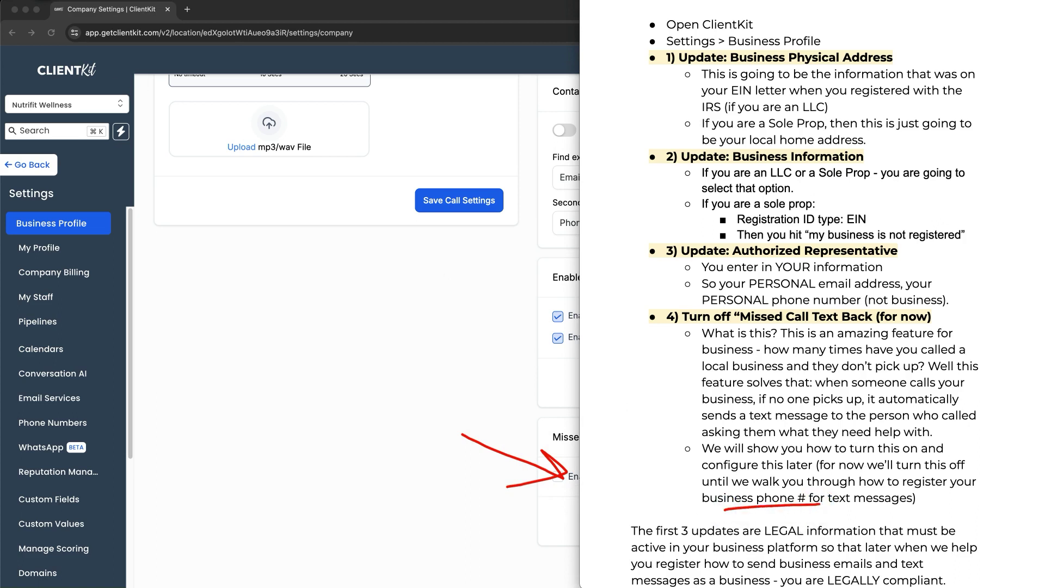
pyautogui.press('Escape')
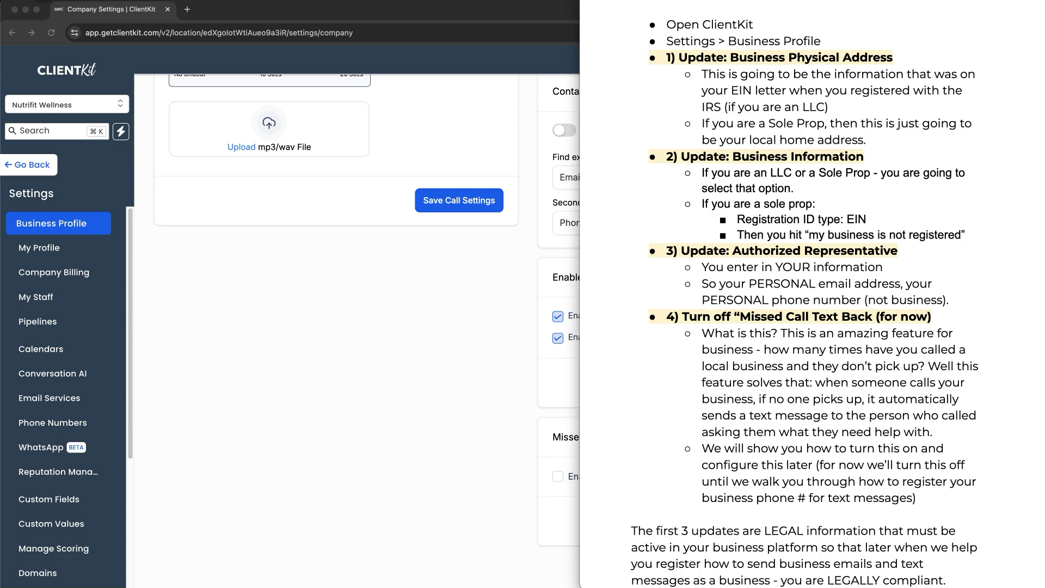
pyautogui.moveTo(734, 64); pyautogui.dragTo(909, 60)
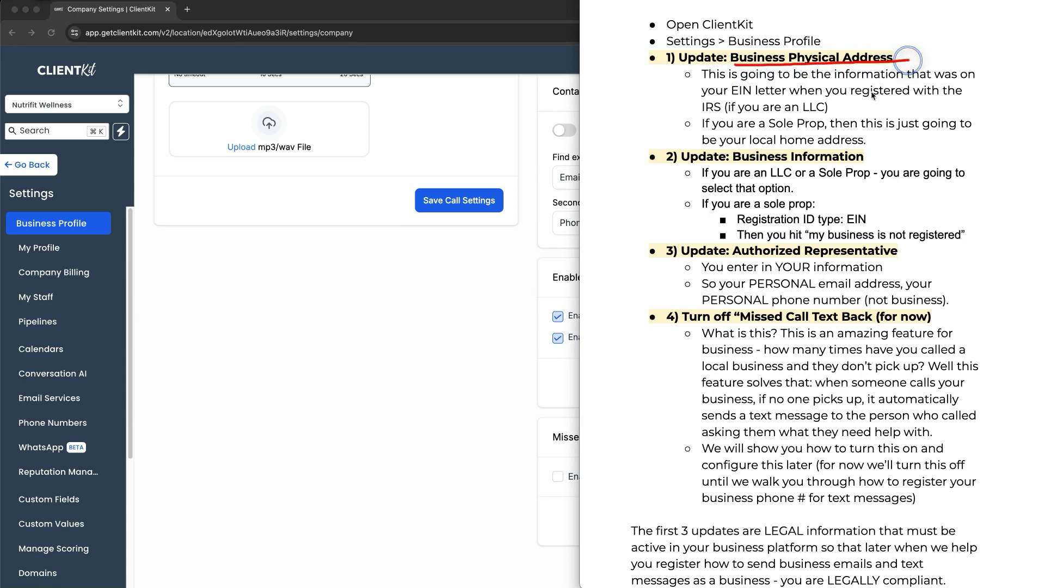
pyautogui.moveTo(741, 162); pyautogui.dragTo(879, 159)
pyautogui.moveTo(766, 265); pyautogui.dragTo(884, 262)
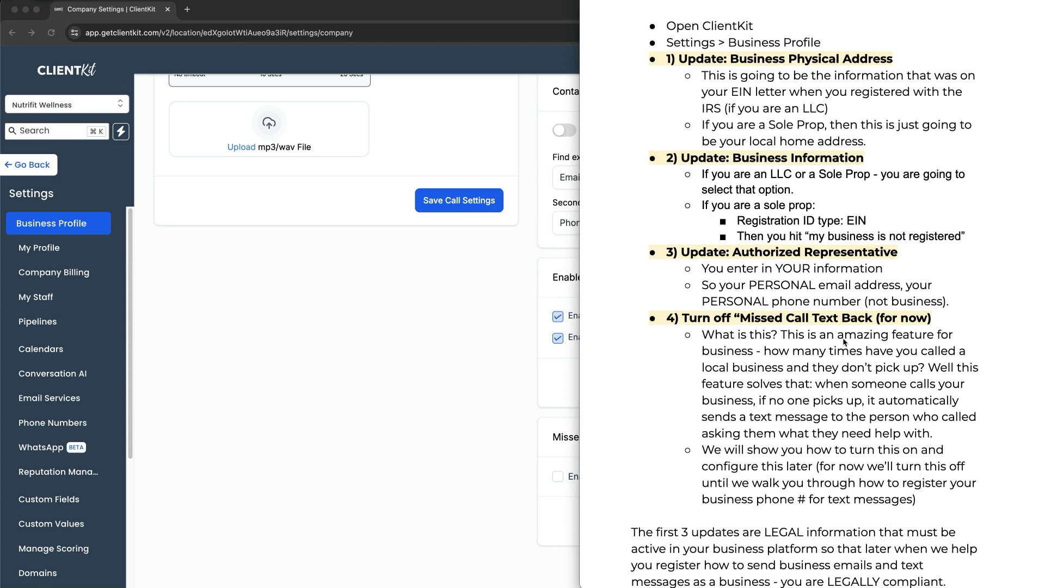
pyautogui.scroll(-3, 843, 341)
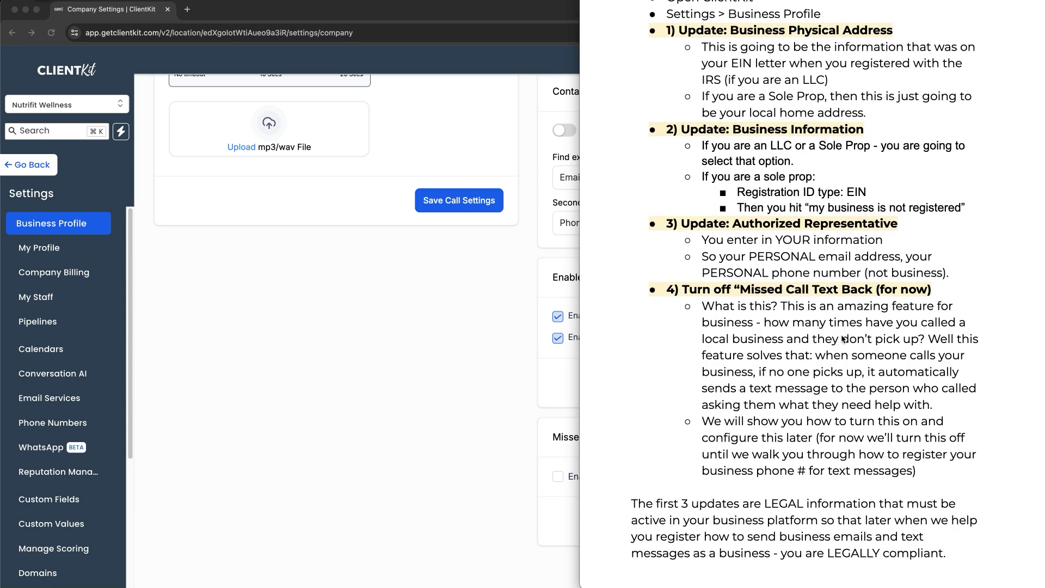
pyautogui.scroll(-4, 841, 338)
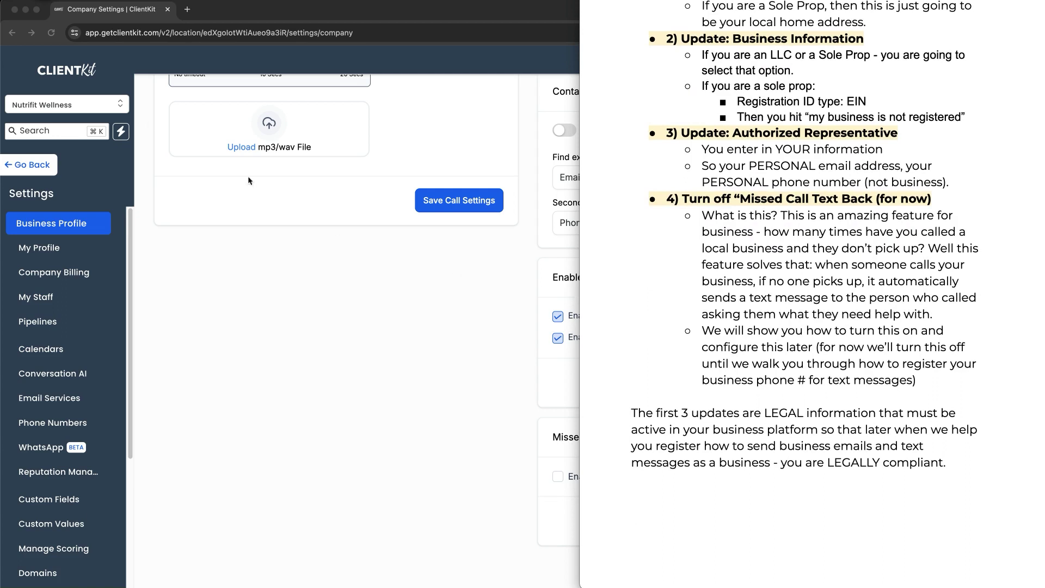
pyautogui.moveTo(823, 480); pyautogui.dragTo(957, 478)
# - Read the guide's "Tool & Software vs System & Strategy" section, including the explanation of the community's purpose
pyautogui.scroll(-10, 809, 250)
pyautogui.scroll(-6, 810, 254)
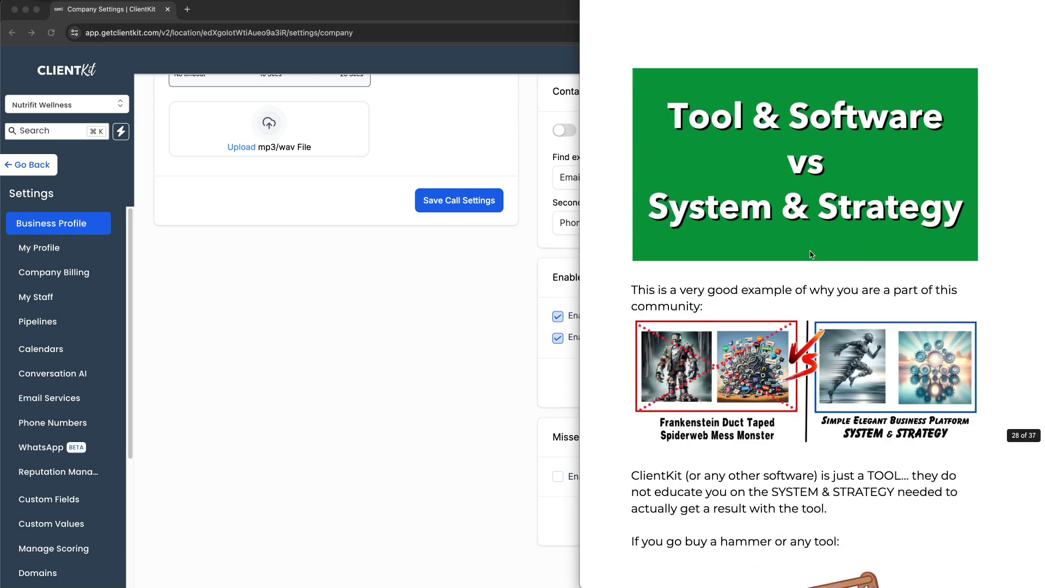
pyautogui.scroll(-1, 810, 254)
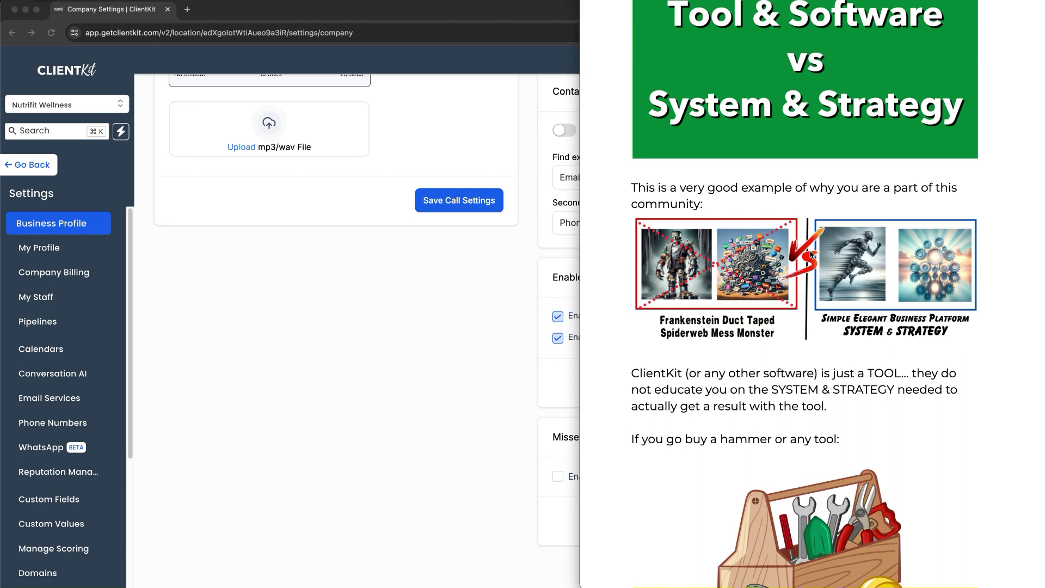
pyautogui.scroll(-5, 811, 254)
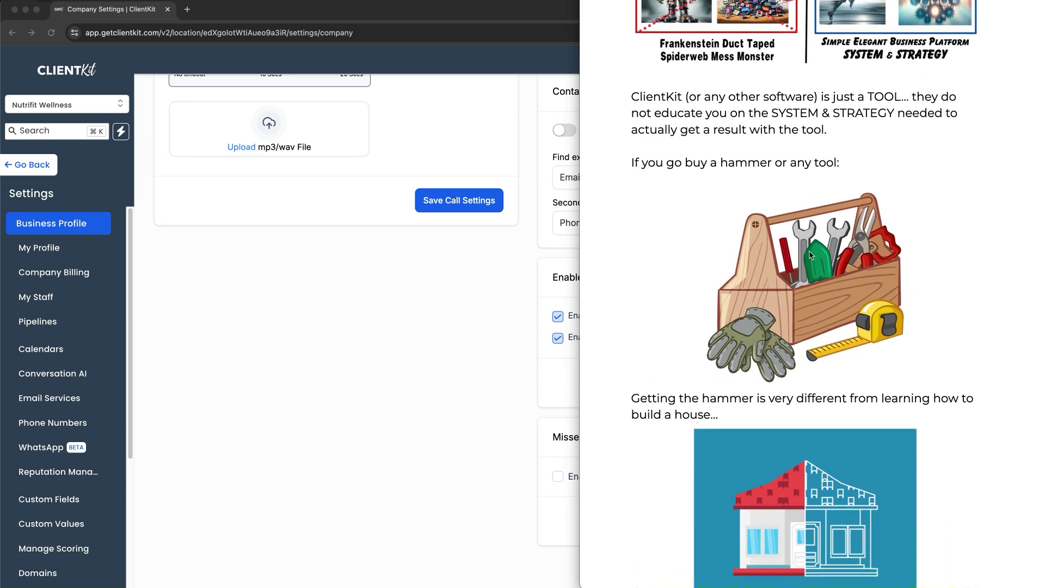
pyautogui.scroll(-1, 811, 255)
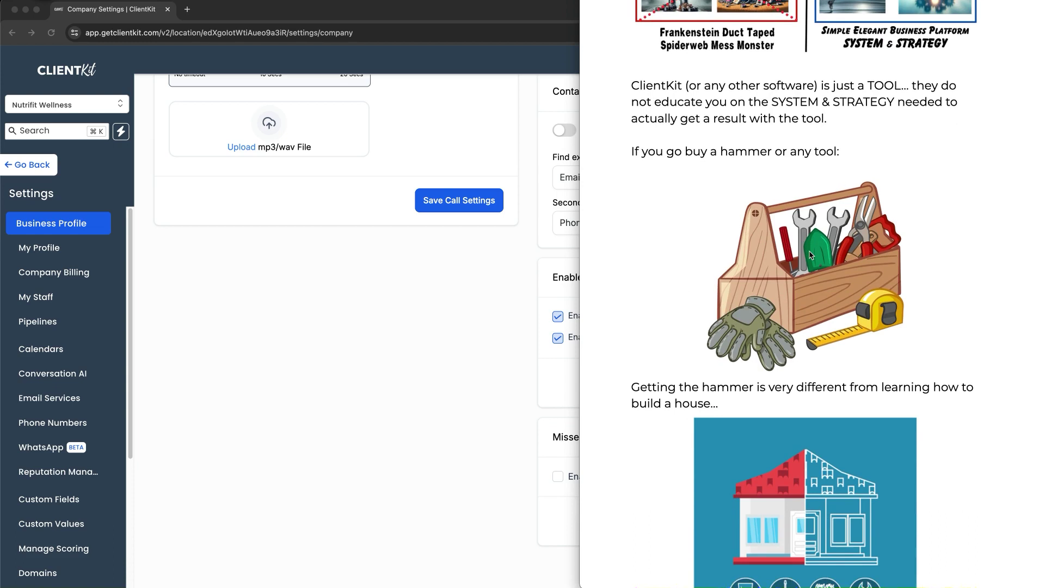
pyautogui.scroll(-2, 810, 254)
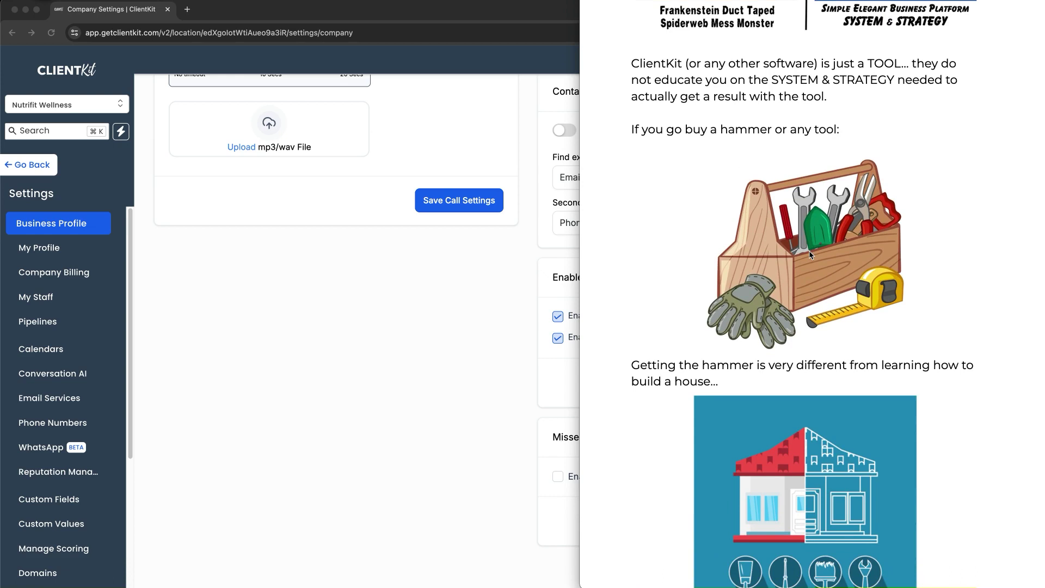
pyautogui.scroll(-3, 809, 254)
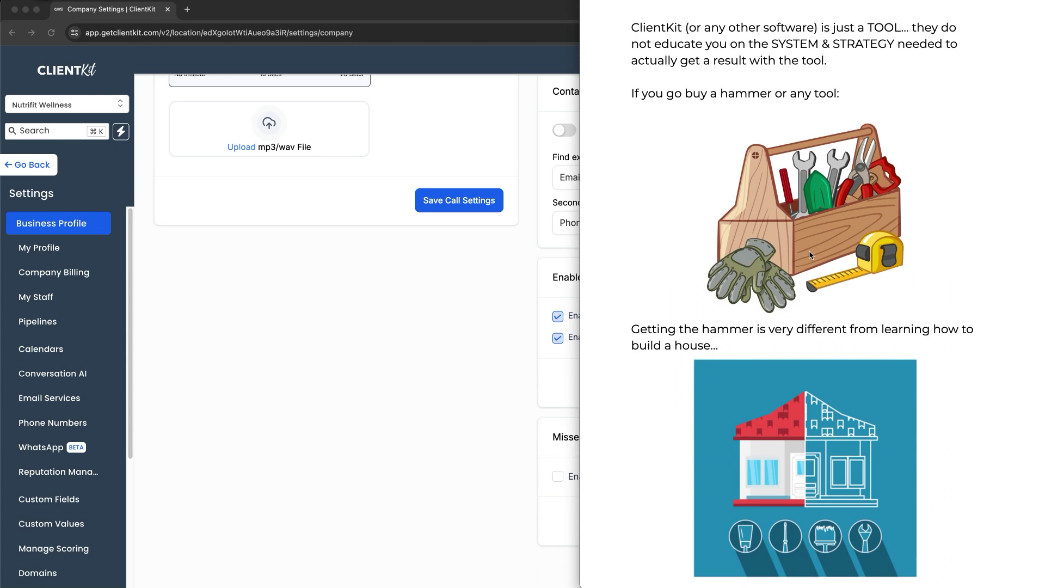
pyautogui.scroll(-7, 810, 252)
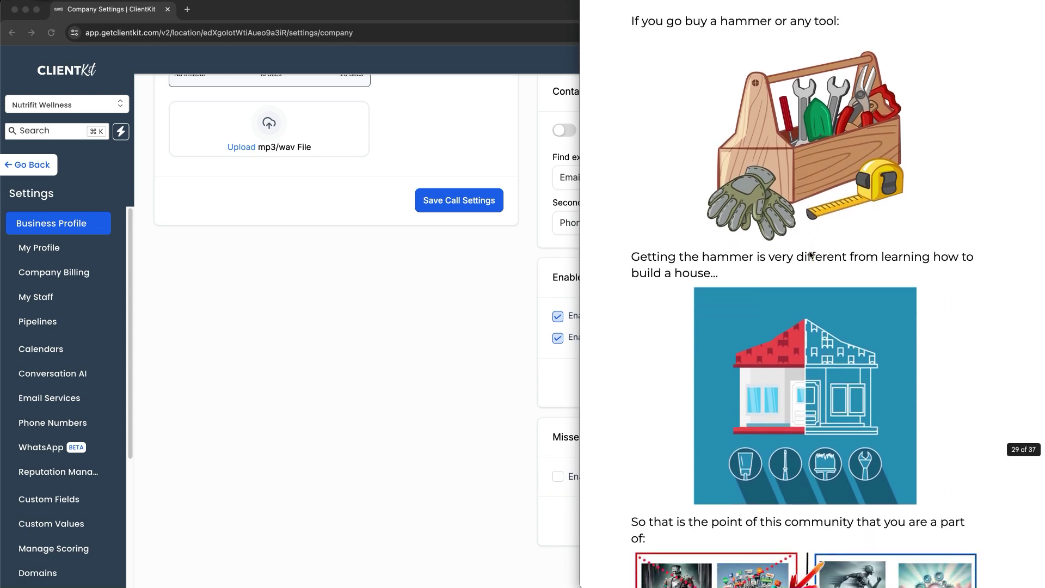
pyautogui.scroll(-19, 810, 254)
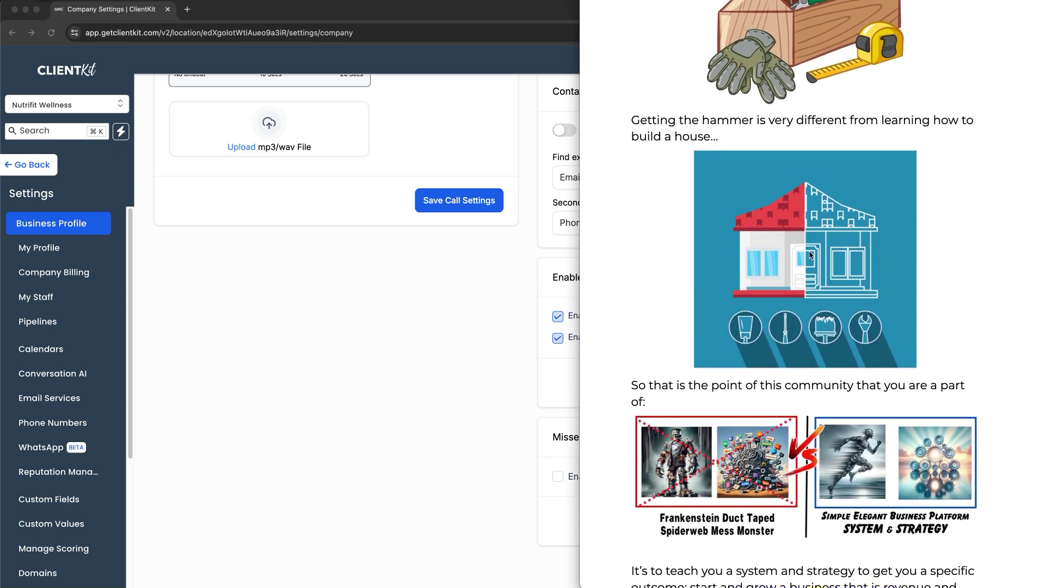
pyautogui.scroll(-14, 886, 267)
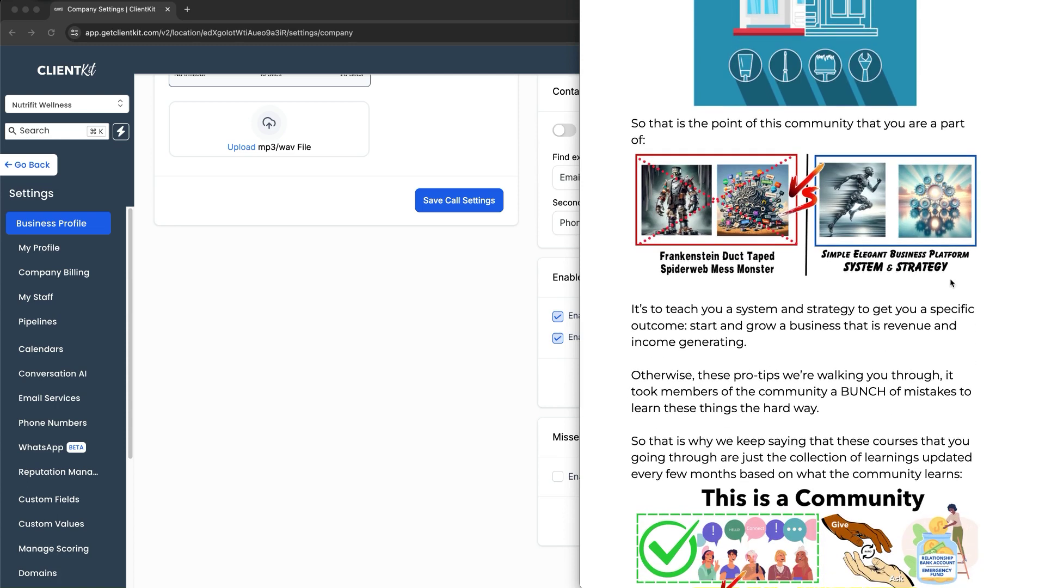
pyautogui.scroll(-2, 952, 283)
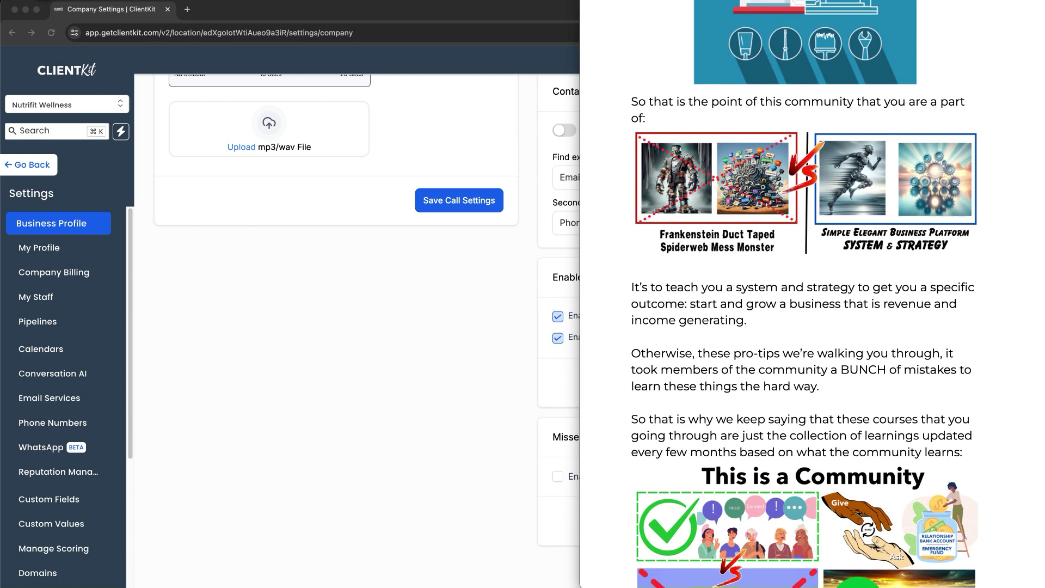
pyautogui.moveTo(708, 313); pyautogui.dragTo(869, 308)
pyautogui.scroll(-1, 894, 324)
pyautogui.scroll(-5, 893, 324)
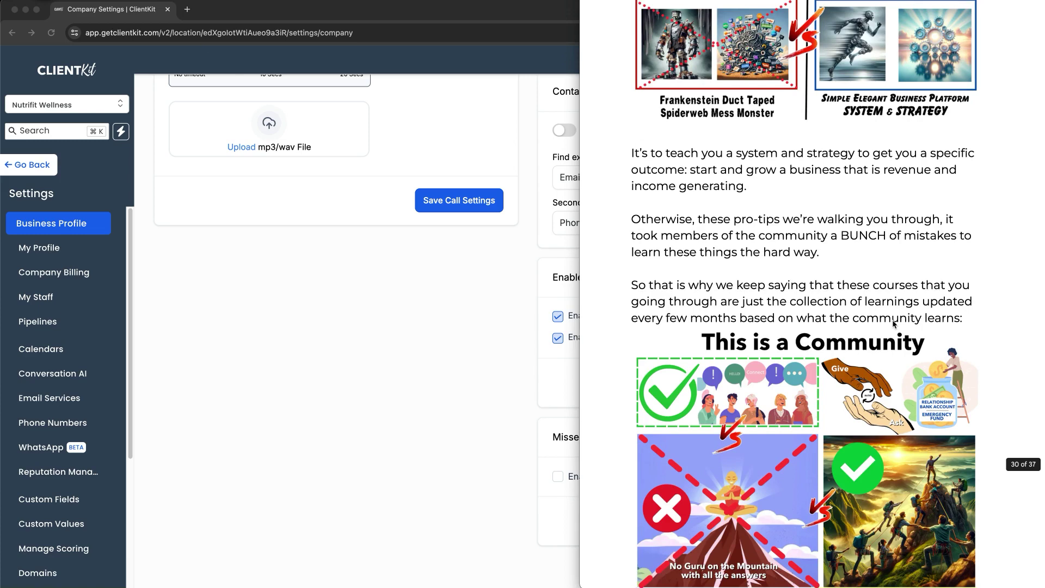
# - Switch to ClientKit and look over the Business Profile settings from the registration details to the general information
pyautogui.click(387, 288)
pyautogui.scroll(10, 354, 332)
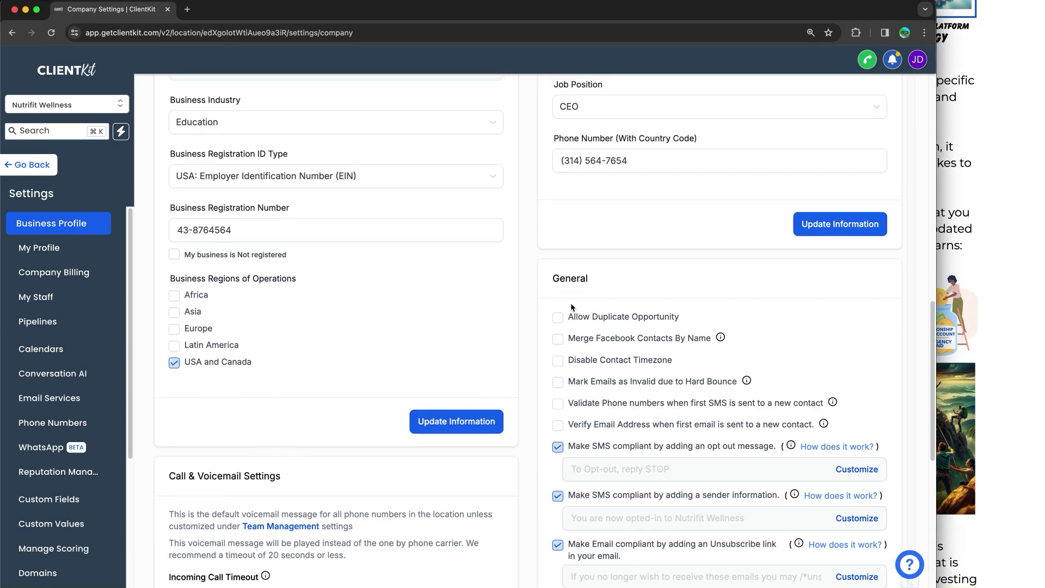
pyautogui.scroll(15, 352, 332)
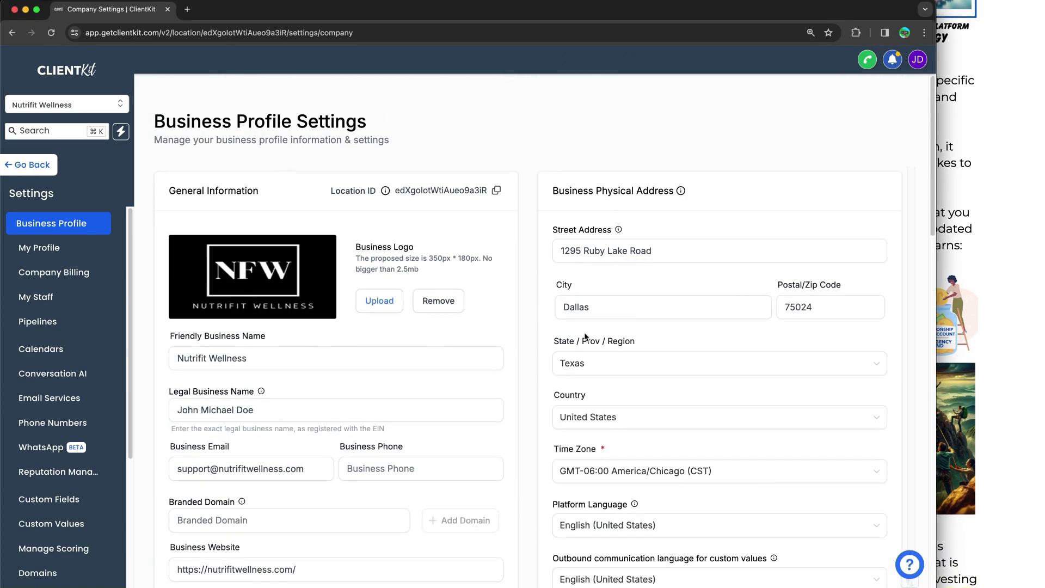
pyautogui.scroll(-5, 613, 292)
# - Return to the guide document and examine its "This is a Community" section, marking the key phrases and illustrations
pyautogui.click(1016, 300)
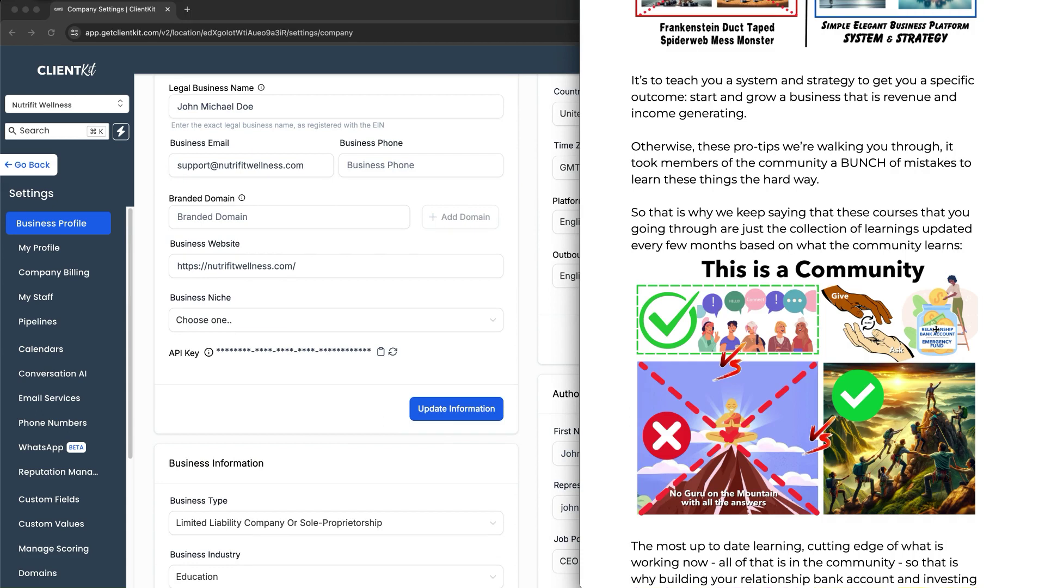
pyautogui.scroll(-5, 903, 338)
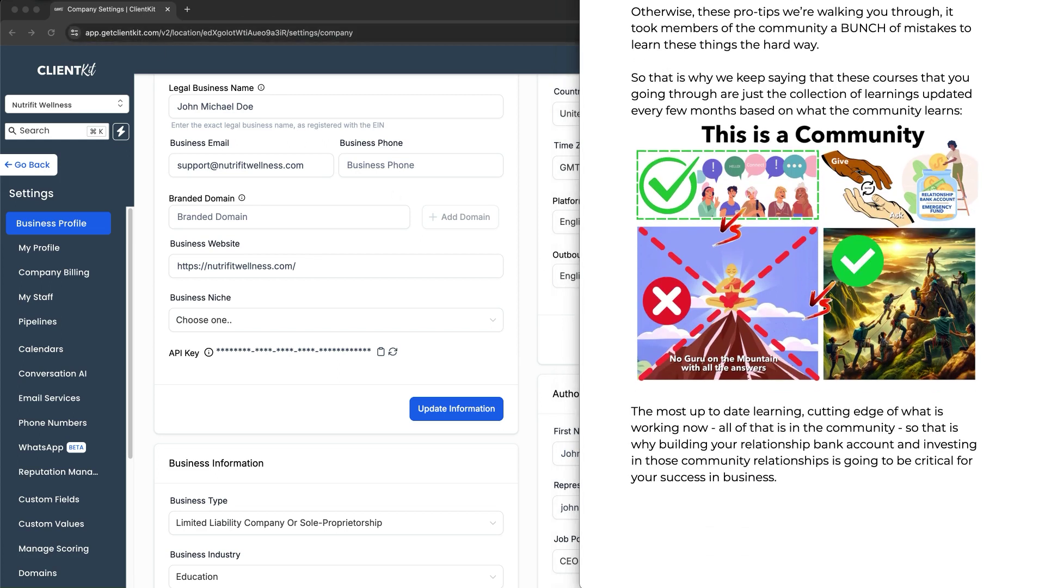
pyautogui.moveTo(807, 103); pyautogui.dragTo(924, 103)
pyautogui.moveTo(952, 302); pyautogui.dragTo(934, 313)
pyautogui.moveTo(905, 309)
pyautogui.mouseDown()
pyautogui.moveTo(896, 317)
pyautogui.moveTo(898, 305)
pyautogui.mouseUp()
pyautogui.moveTo(859, 325)
pyautogui.mouseDown()
pyautogui.moveTo(849, 339)
pyautogui.moveTo(866, 325)
pyautogui.mouseUp()
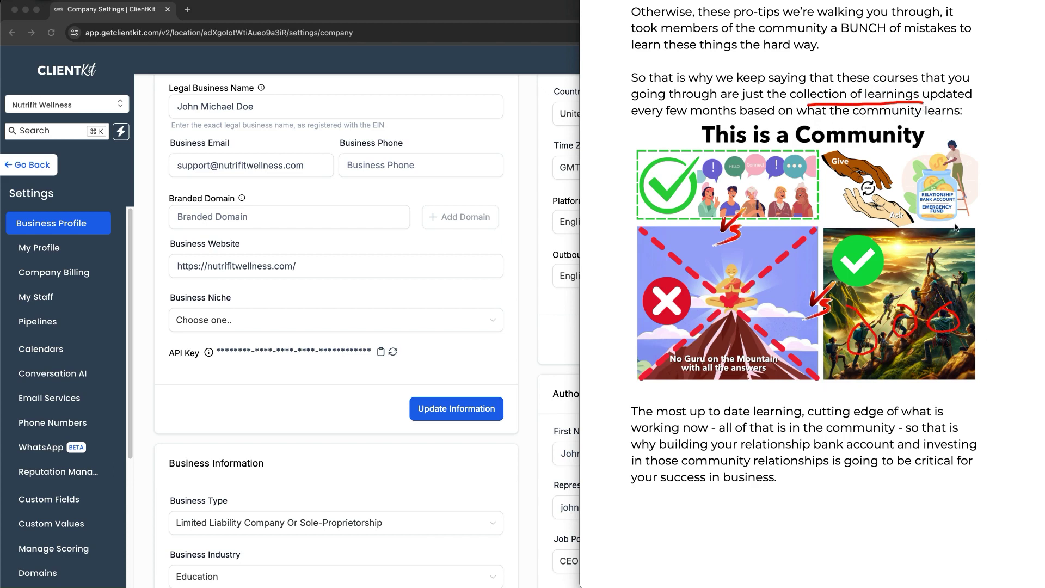
pyautogui.moveTo(855, 139); pyautogui.dragTo(924, 203)
pyautogui.moveTo(824, 176); pyautogui.dragTo(861, 214)
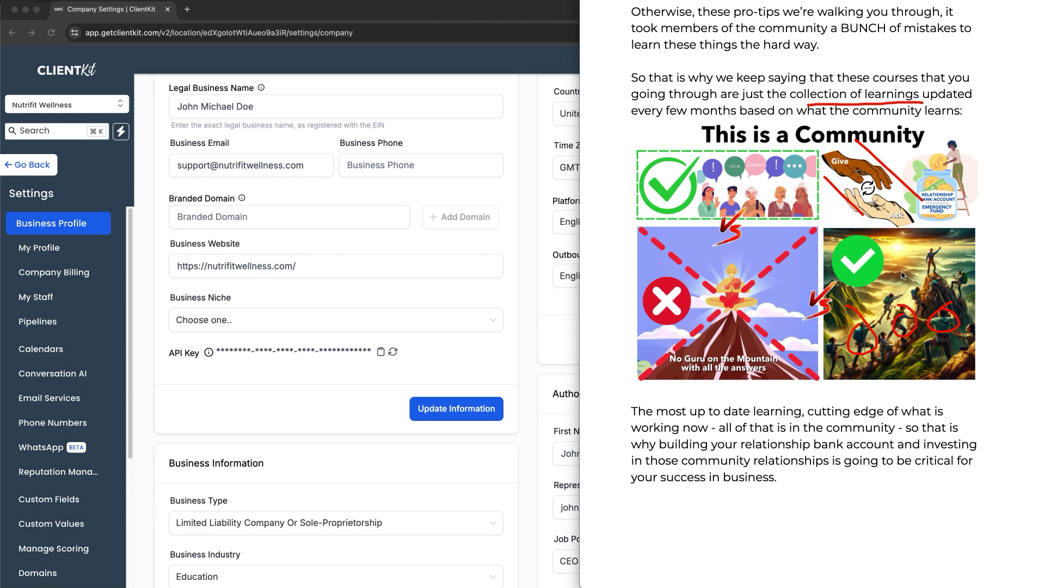
pyautogui.moveTo(671, 384)
pyautogui.mouseDown()
pyautogui.moveTo(699, 351)
pyautogui.moveTo(661, 384)
pyautogui.mouseUp()
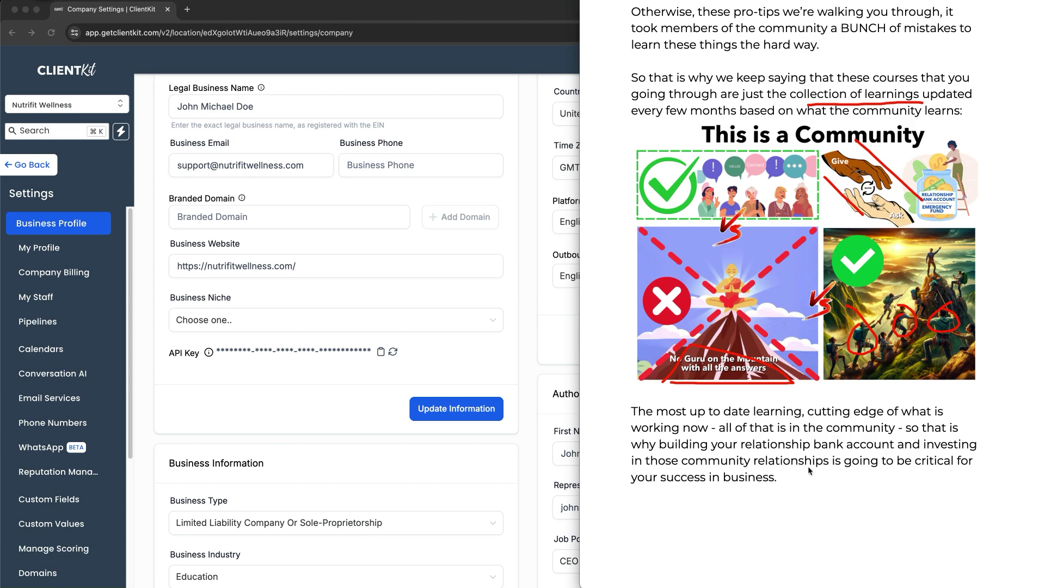
pyautogui.moveTo(677, 487); pyautogui.dragTo(775, 483)
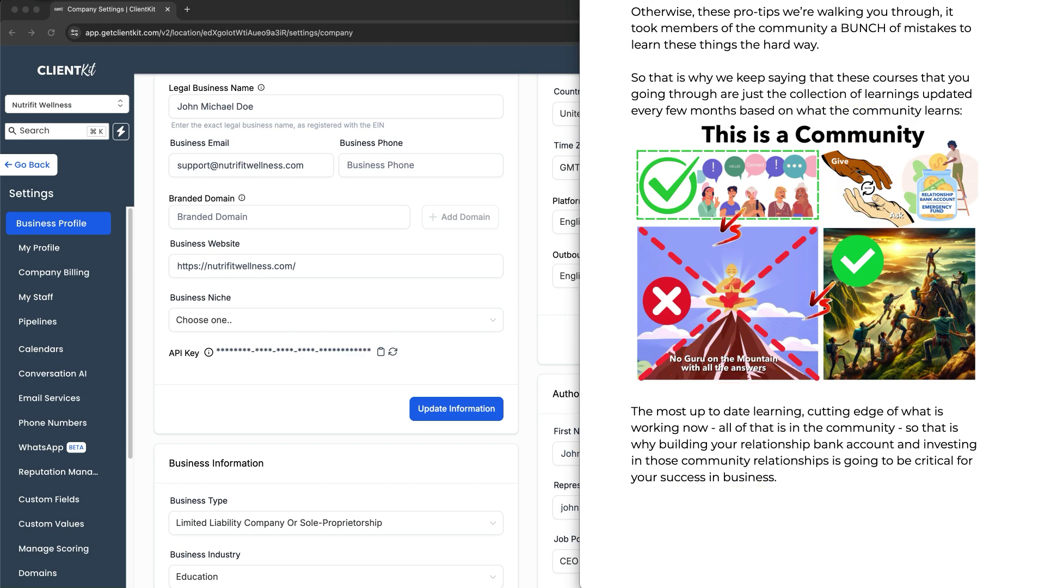
# - Return ClientKit to the start of the Business Profile settings, and read the guide's "What's Next?" section through the closing quote
pyautogui.click(531, 248)
pyautogui.scroll(5, 634, 214)
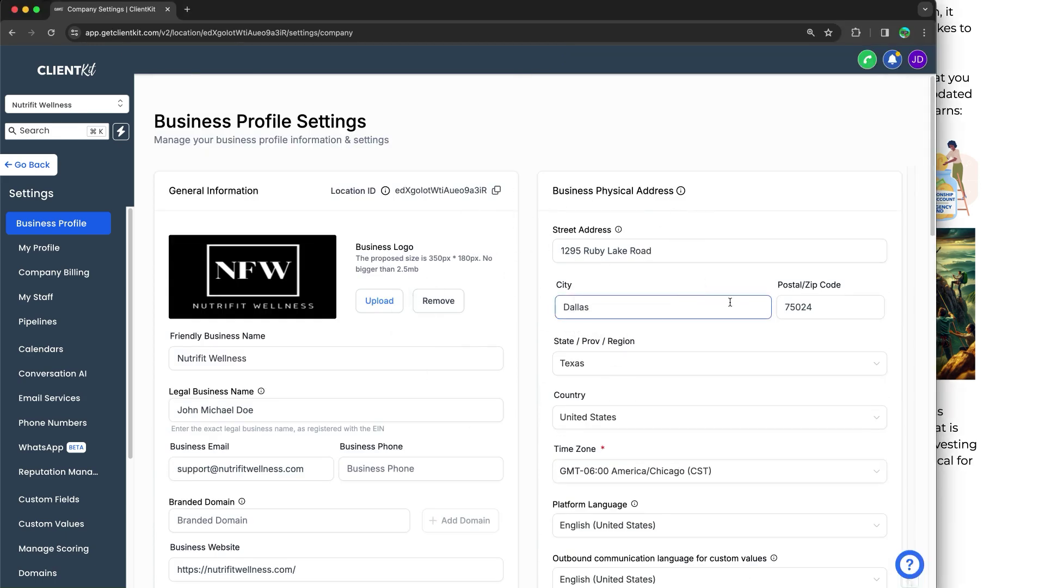
pyautogui.click(997, 341)
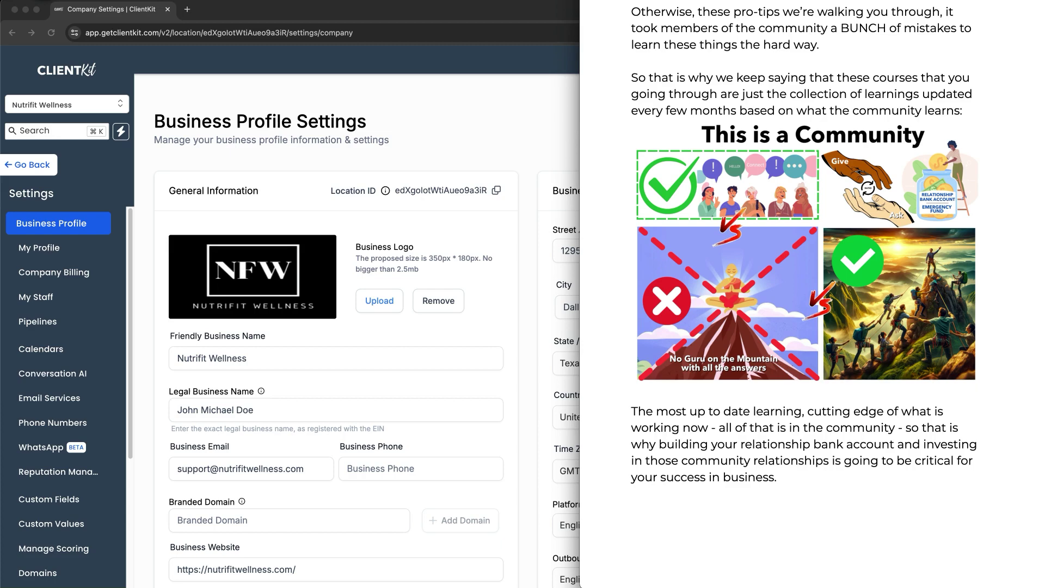
pyautogui.scroll(-10, 849, 320)
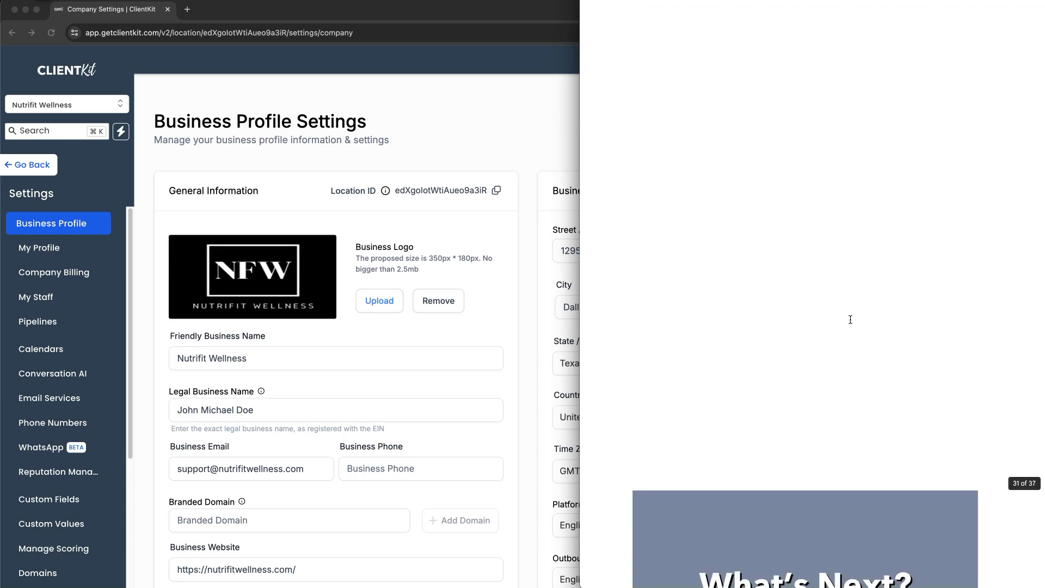
pyautogui.scroll(-5, 850, 319)
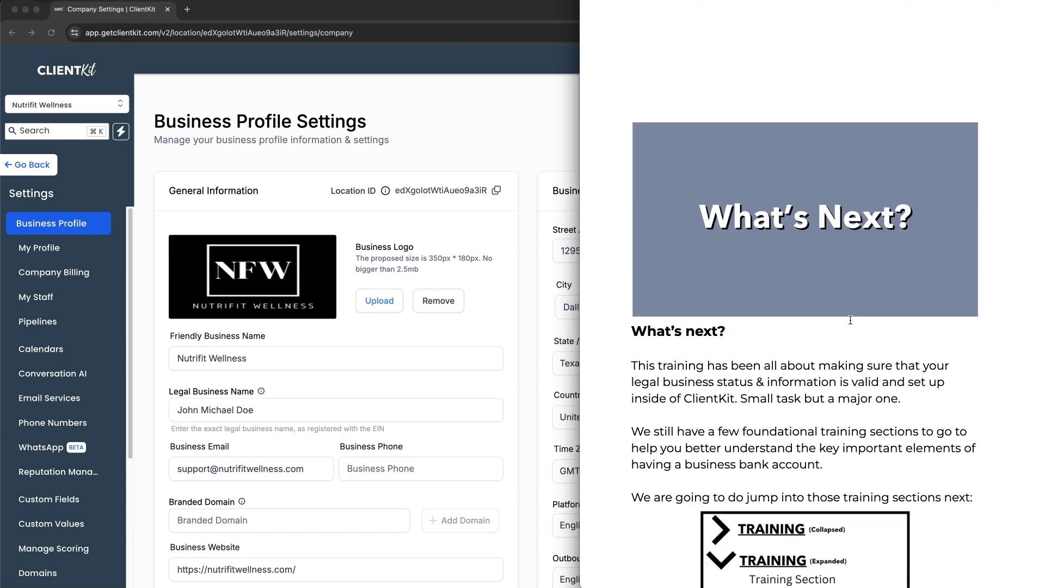
pyautogui.scroll(-1, 850, 320)
pyautogui.scroll(-1, 850, 320)
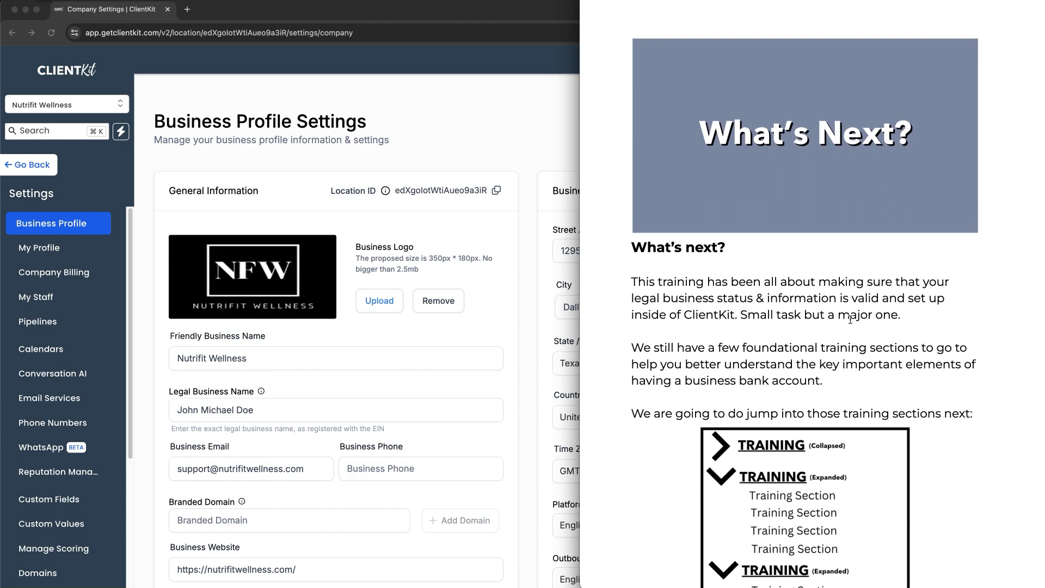
pyautogui.scroll(-2, 850, 320)
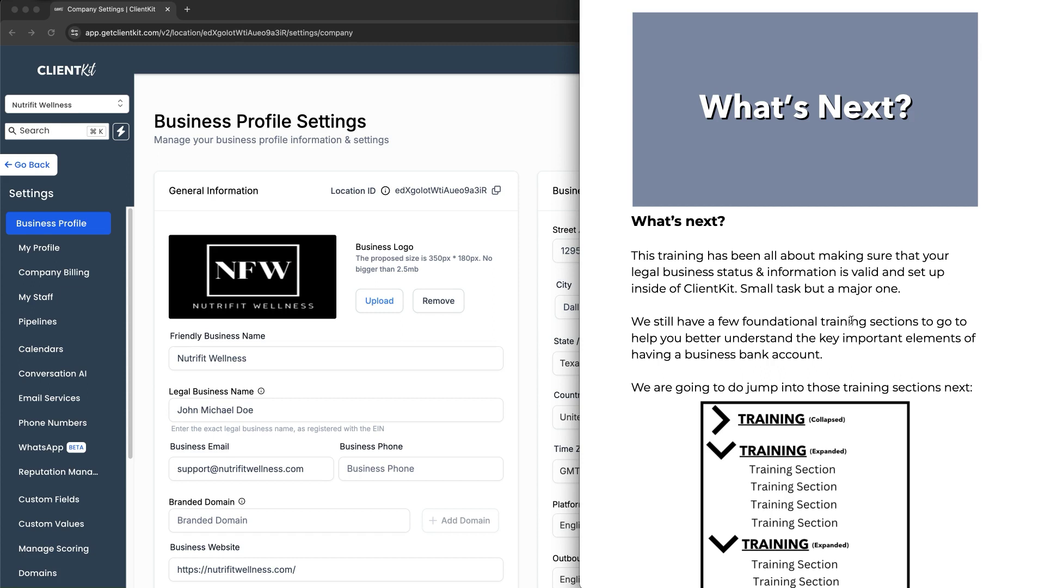
pyautogui.scroll(-15, 850, 320)
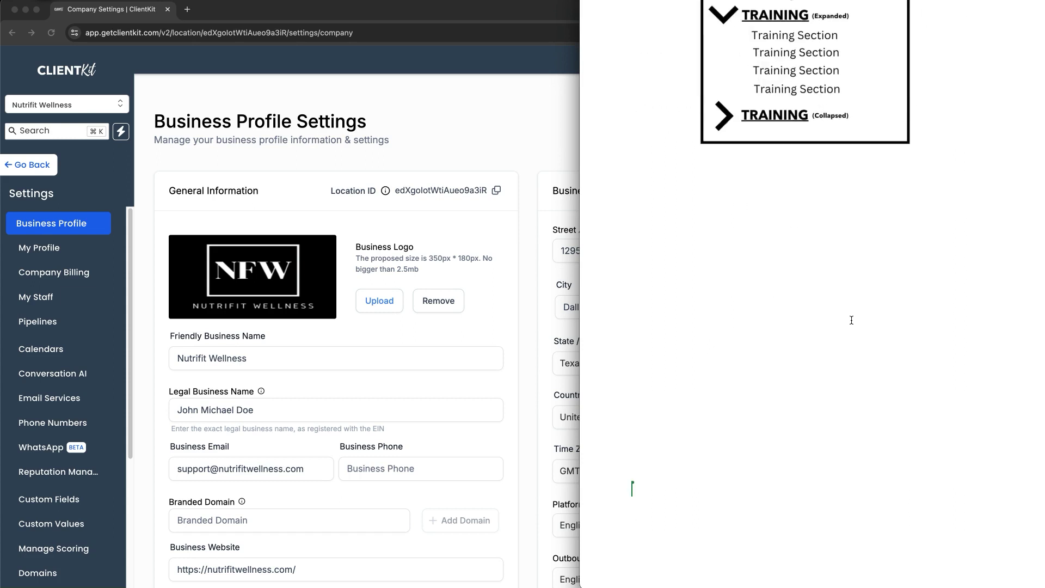
pyautogui.scroll(-6, 851, 319)
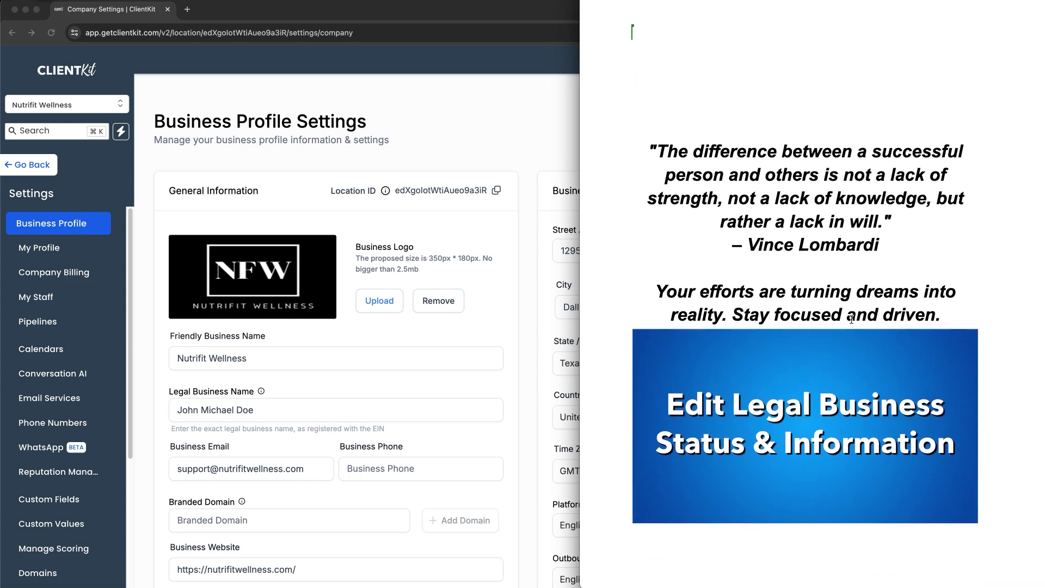
pyautogui.scroll(-1, 852, 320)
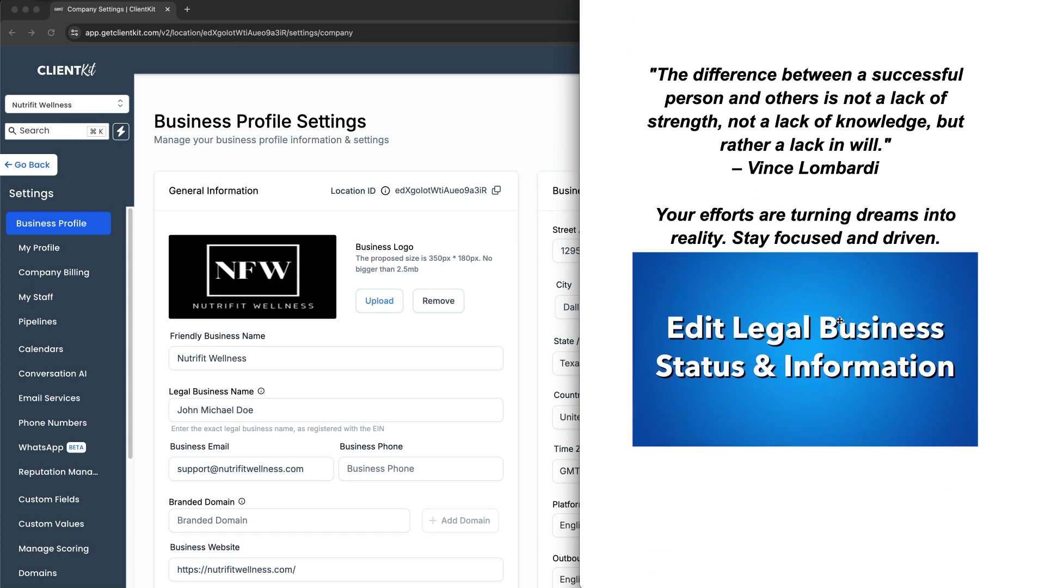
pyautogui.scroll(-1, 841, 321)
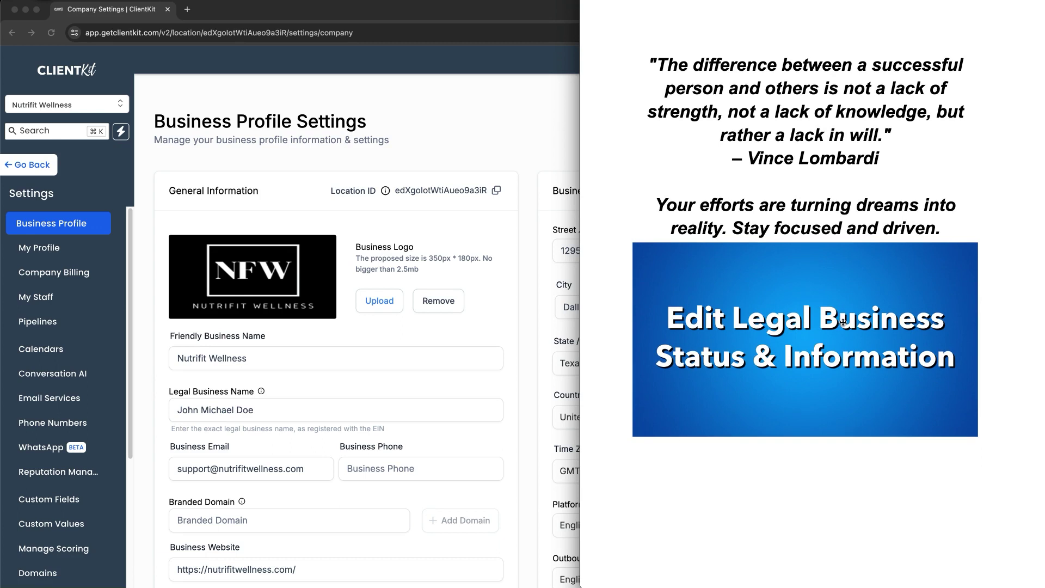